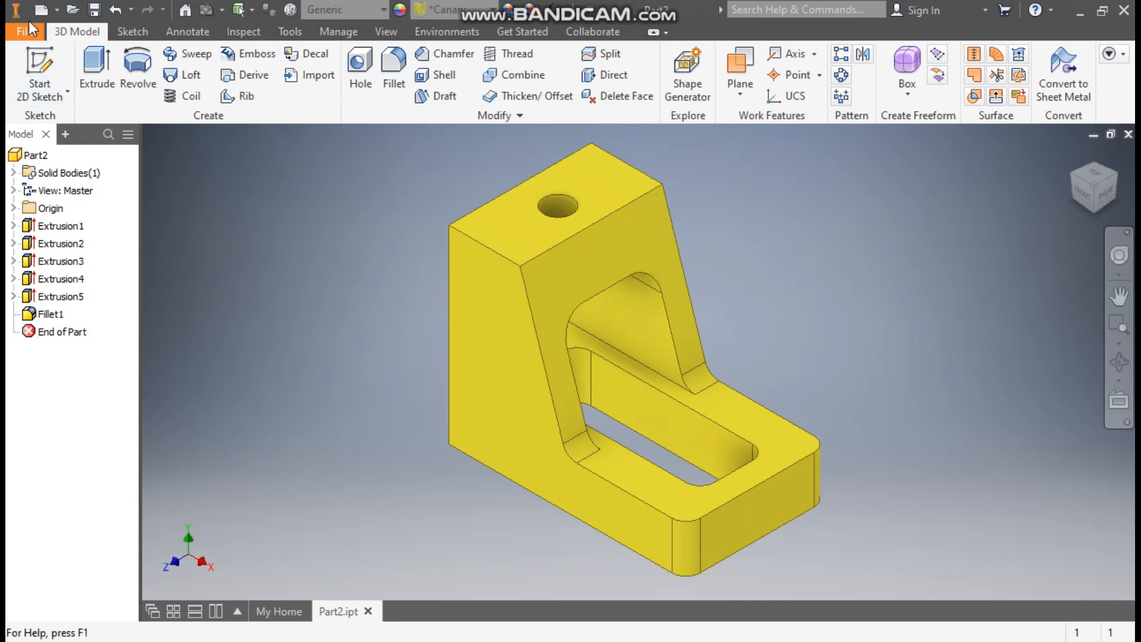
Create a new Standard (mm) part and start a 2D sketch on the horizontal XZ plane, with the X axis running horizontally.
{"action": "left_click", "coordinate": [41, 10]}
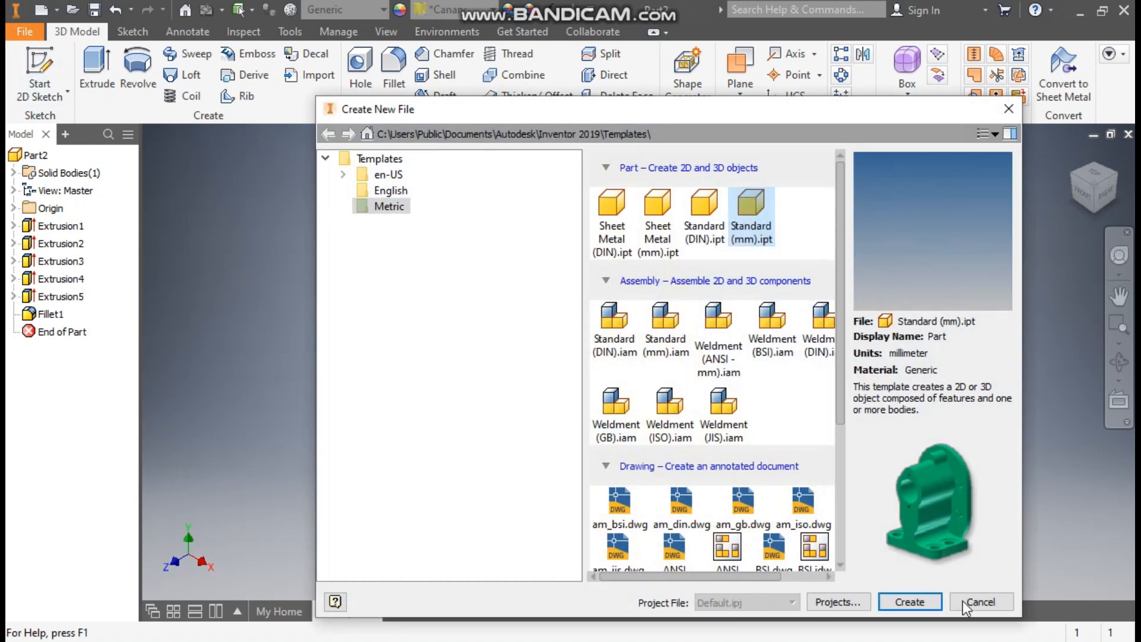
{"action": "left_click", "coordinate": [925, 607]}
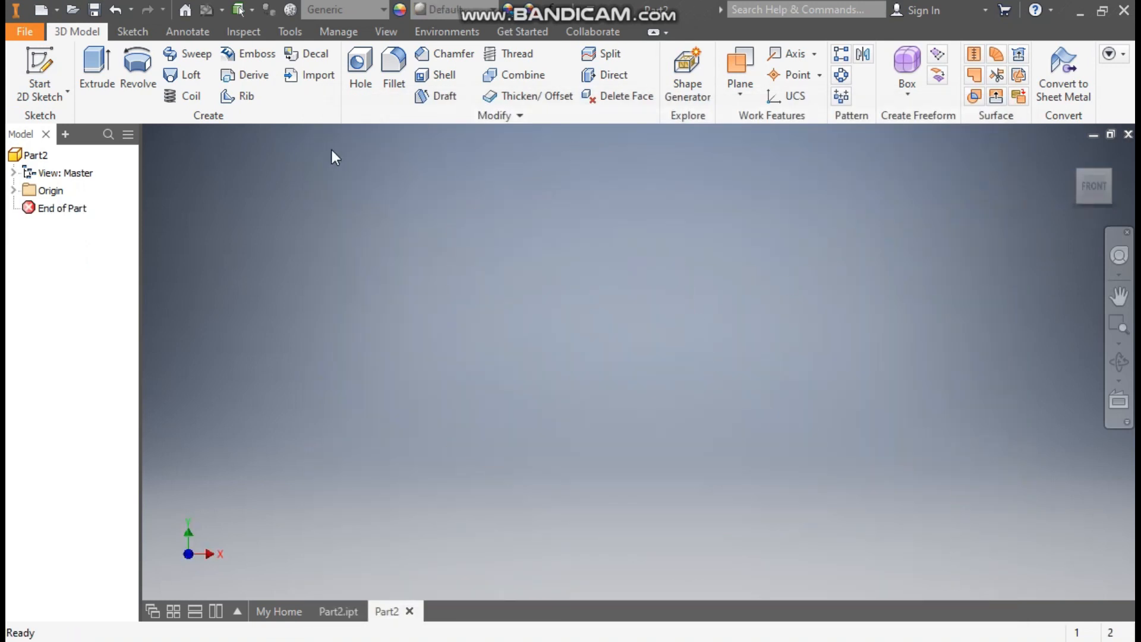
{"action": "left_click", "coordinate": [51, 59]}
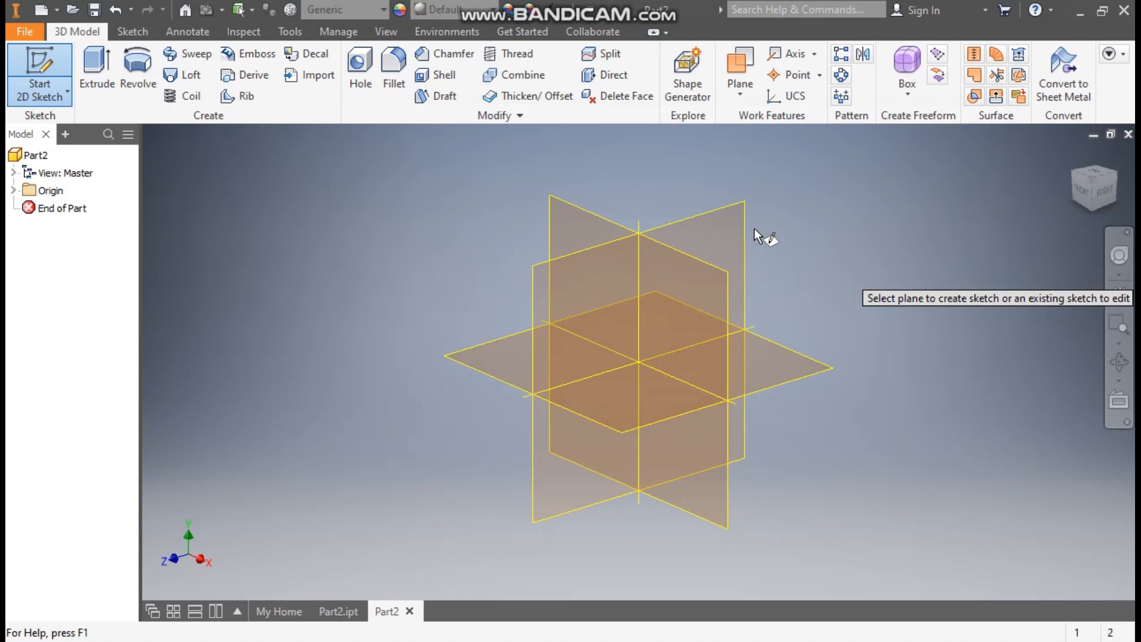
{"action": "left_click", "coordinate": [465, 360]}
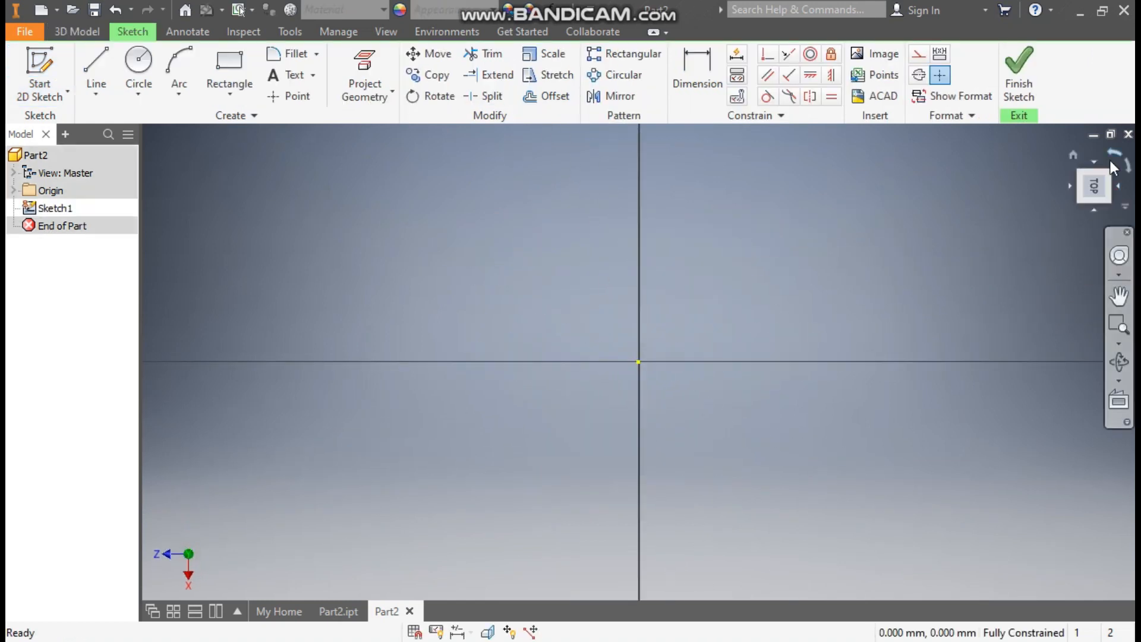
{"action": "left_click", "coordinate": [1109, 156]}
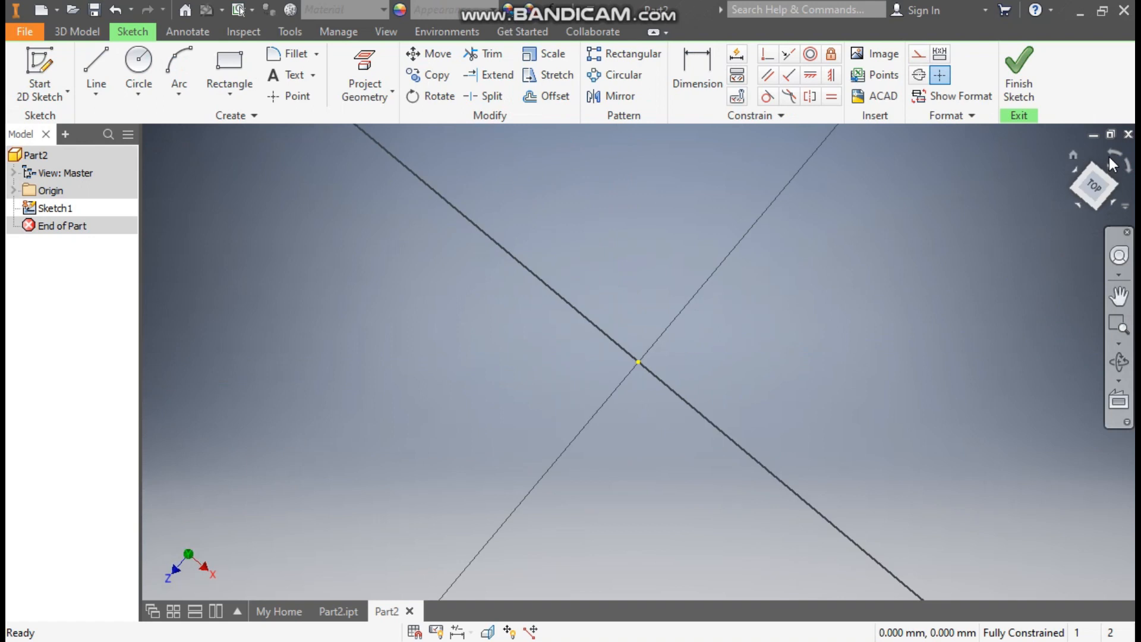
Sketch a two-point center rectangle about 262 mm wide, centred on the origin.
{"action": "left_click", "coordinate": [230, 98]}
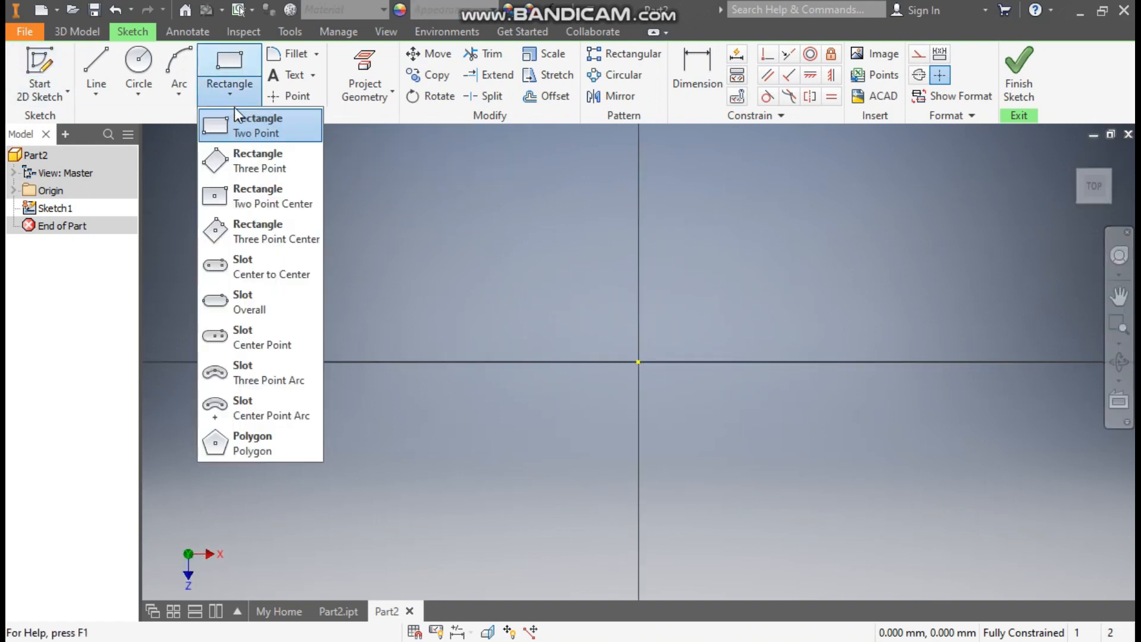
{"action": "left_click", "coordinate": [252, 202]}
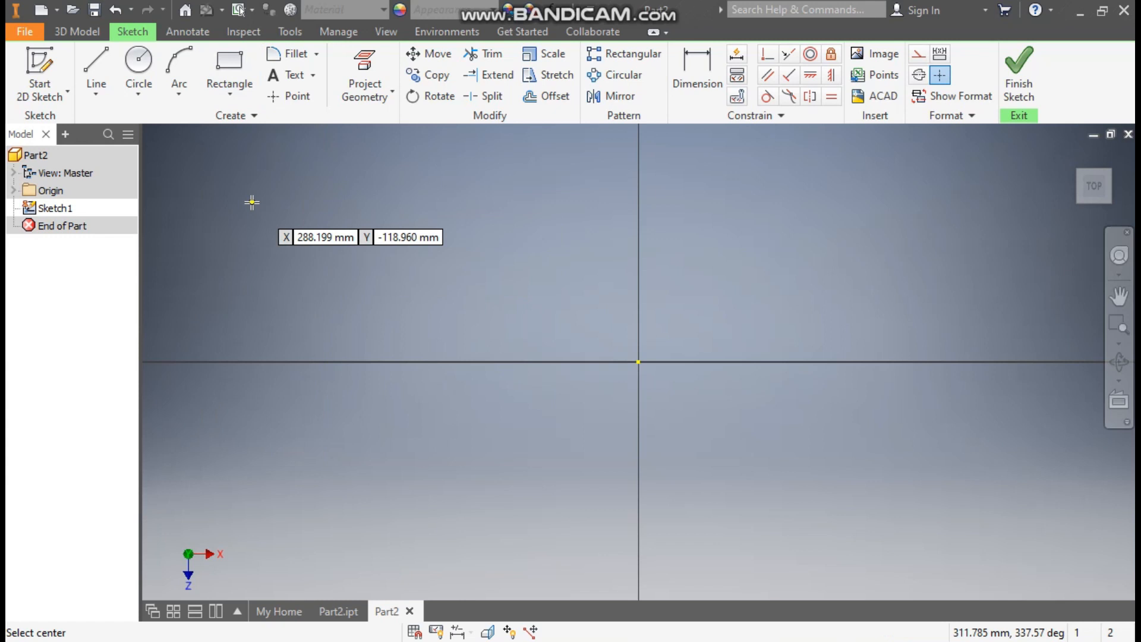
{"action": "left_click", "coordinate": [638, 361]}
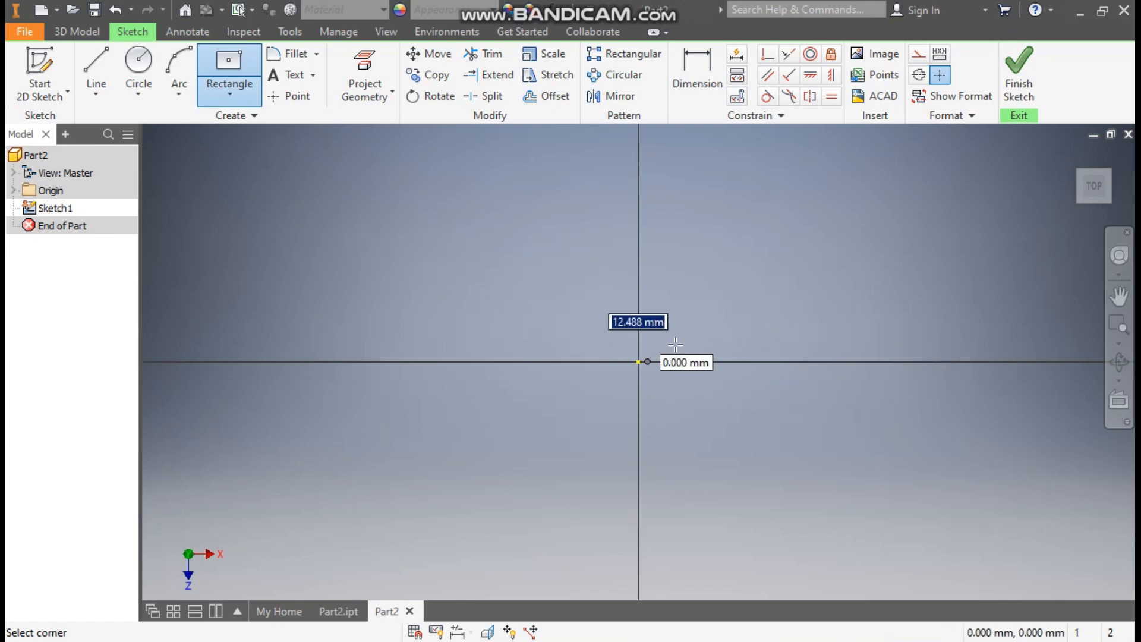
{"action": "left_click", "coordinate": [815, 280]}
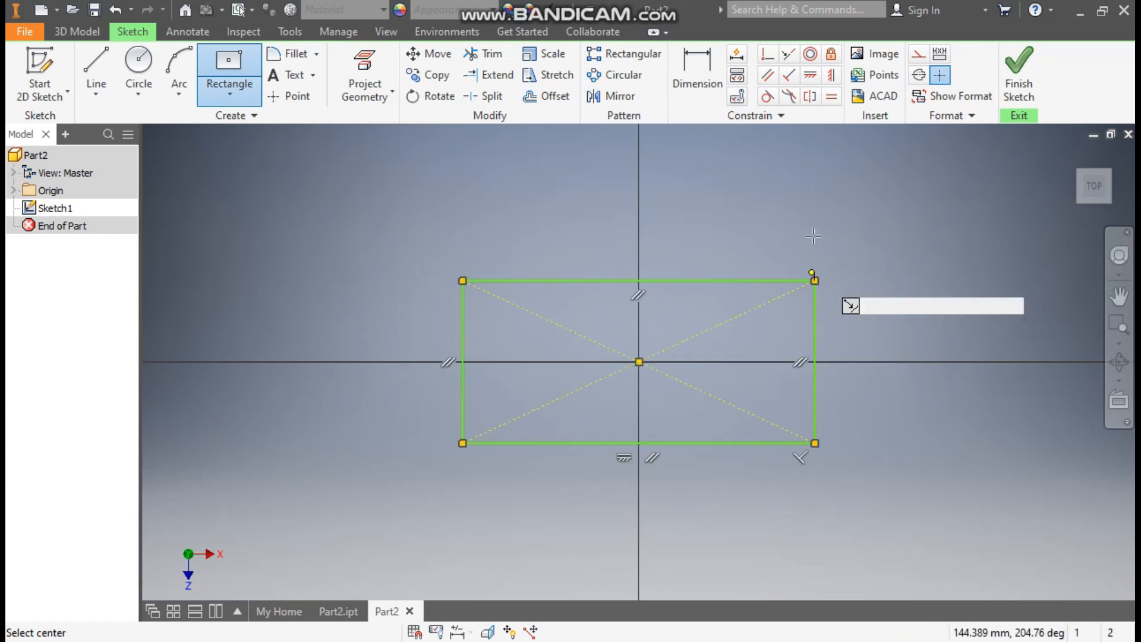
Dimension the rectangle to 50 mm wide and 30 mm high.
{"action": "left_click", "coordinate": [679, 82]}
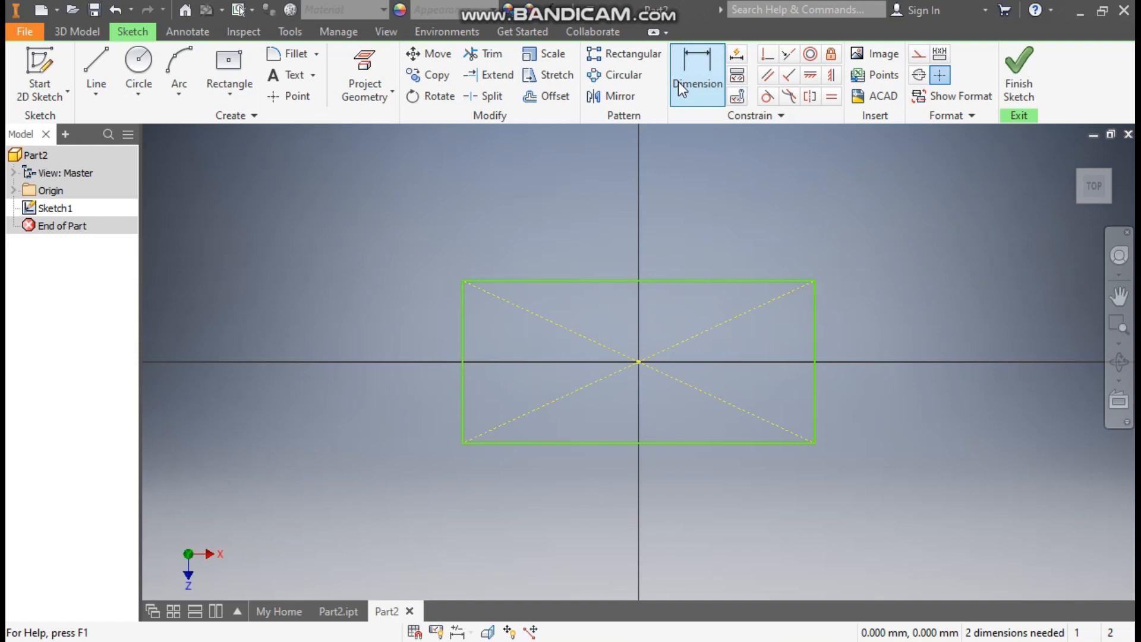
{"action": "left_click", "coordinate": [676, 280]}
{"action": "left_click", "coordinate": [676, 217]}
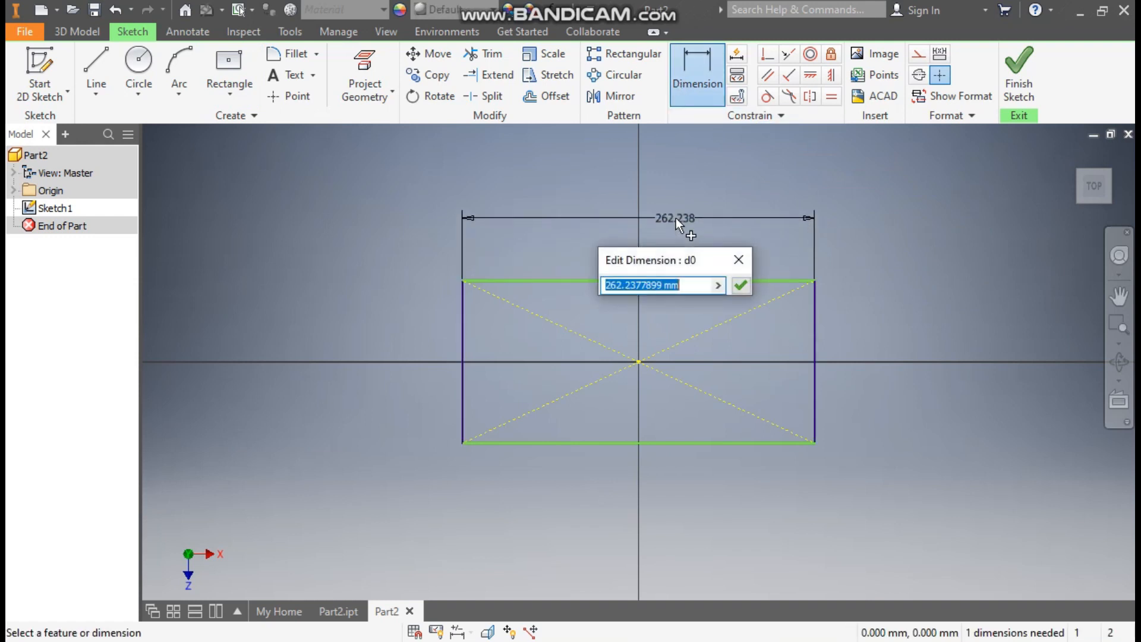
{"action": "type", "text": "50"}
{"action": "key", "text": "Return"}
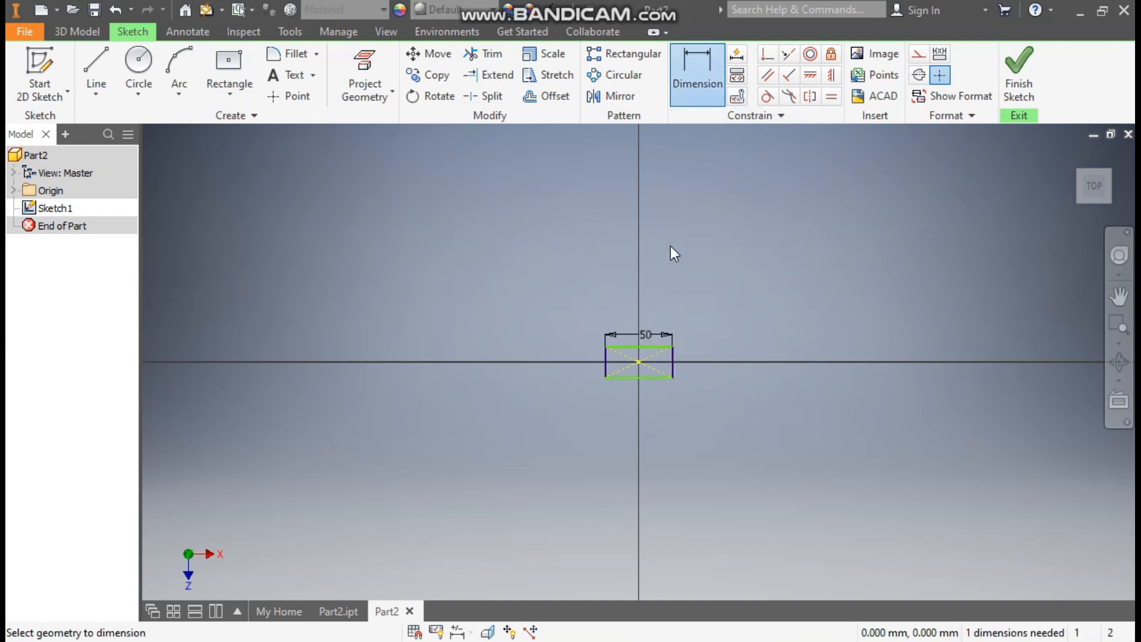
{"action": "scroll", "coordinate": [594, 351], "scroll_direction": "up", "scroll_amount": 5}
{"action": "left_click", "coordinate": [504, 323]}
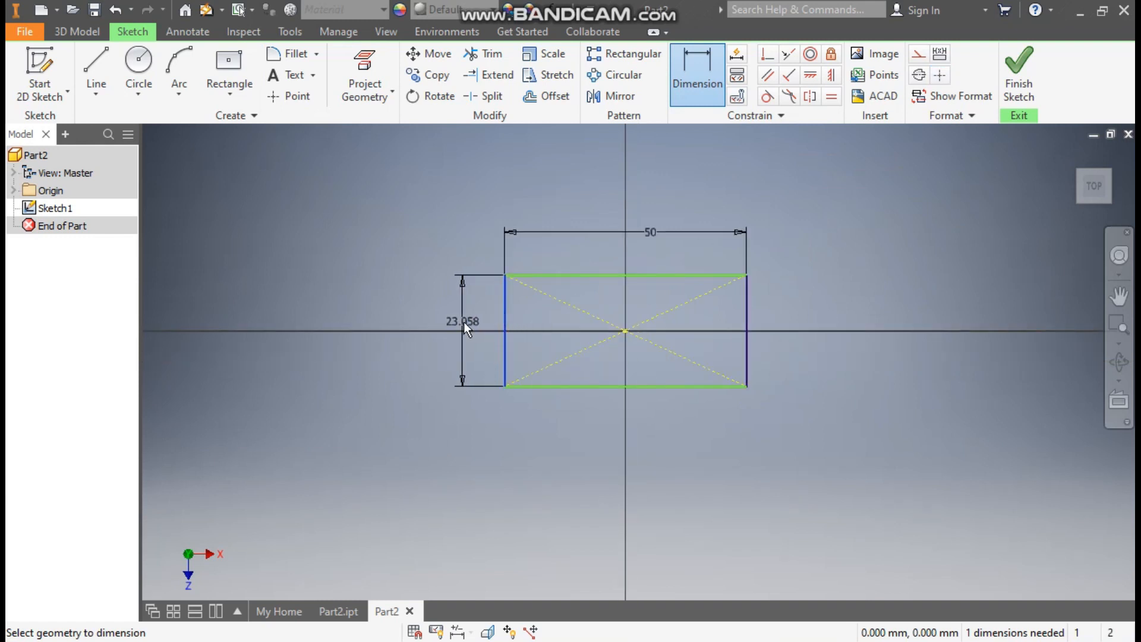
{"action": "left_click", "coordinate": [462, 321]}
{"action": "type", "text": "30"}
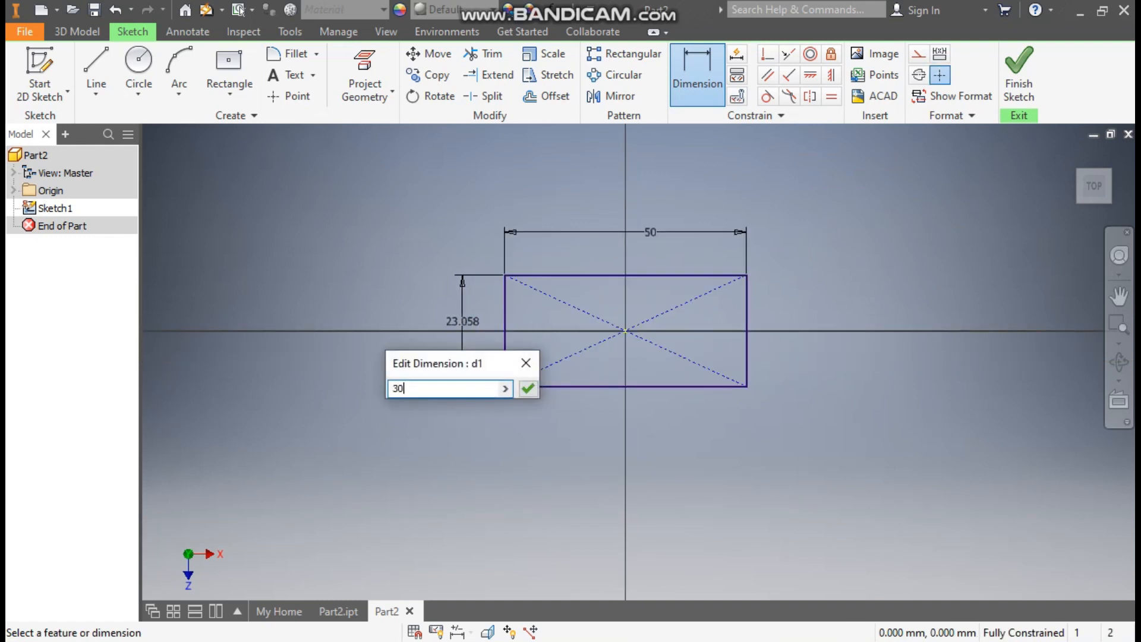
{"action": "key", "text": "Return"}
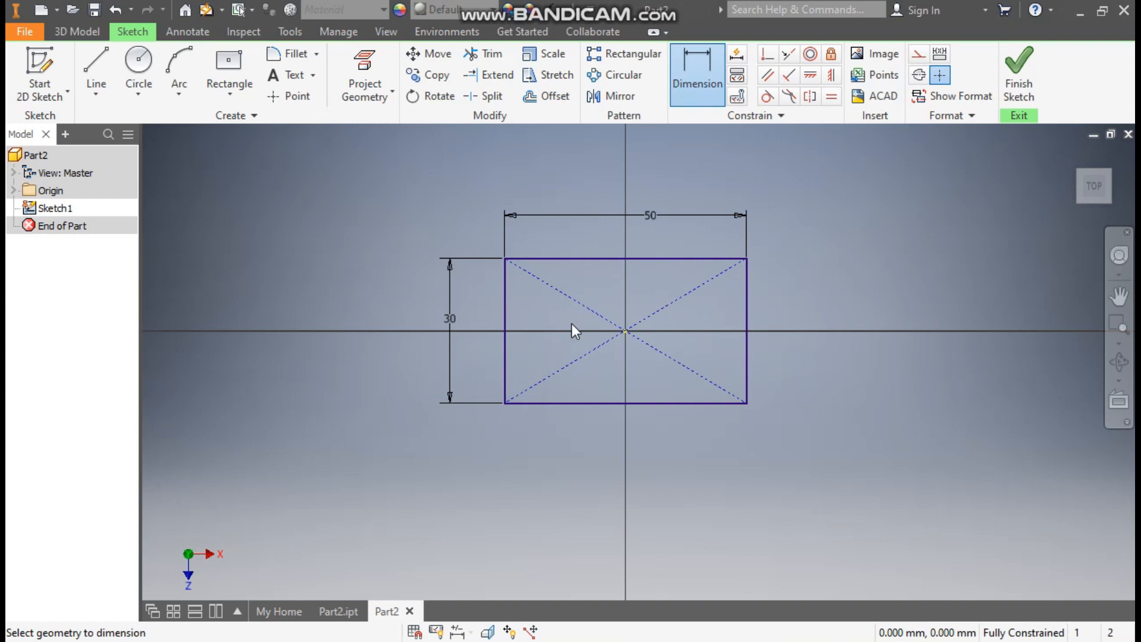
Finish the sketch and extrude the rectangle 10 mm upward as a solid.
{"action": "left_click", "coordinate": [1019, 70]}
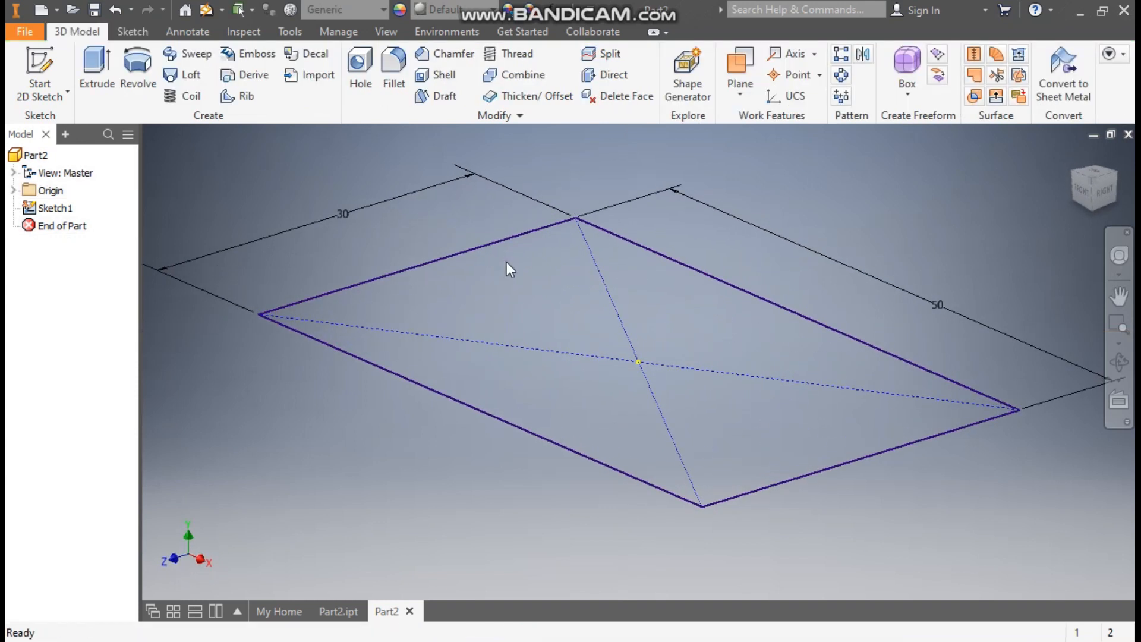
{"action": "left_click", "coordinate": [98, 79]}
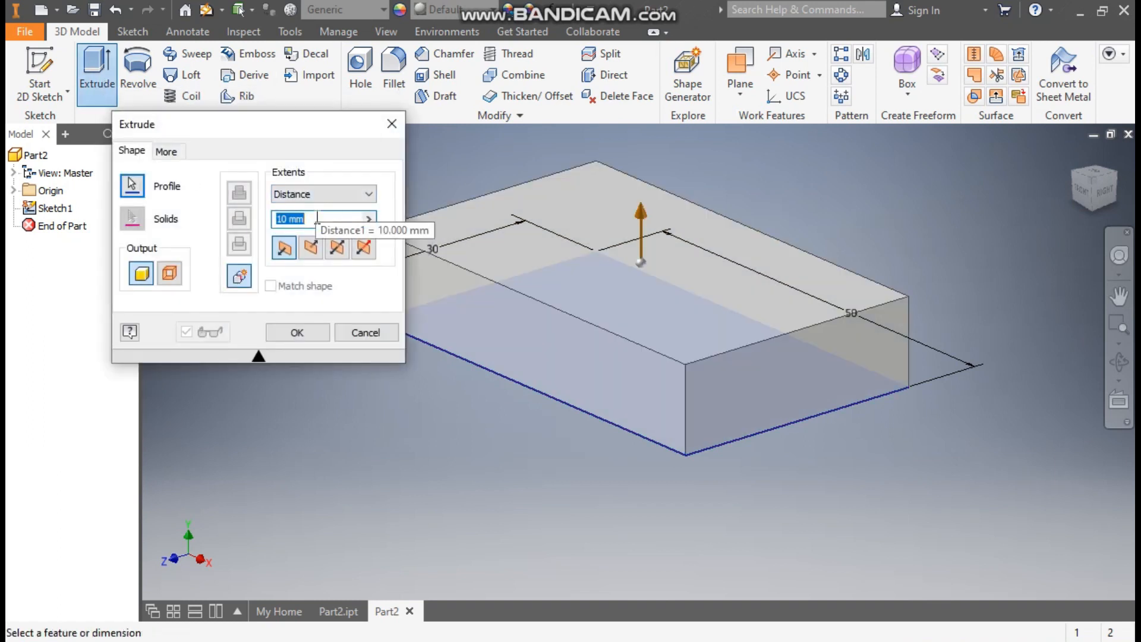
{"action": "left_click", "coordinate": [295, 333]}
{"action": "middle_click_drag", "start_coordinate": [379, 369], "coordinate": [411, 377]}
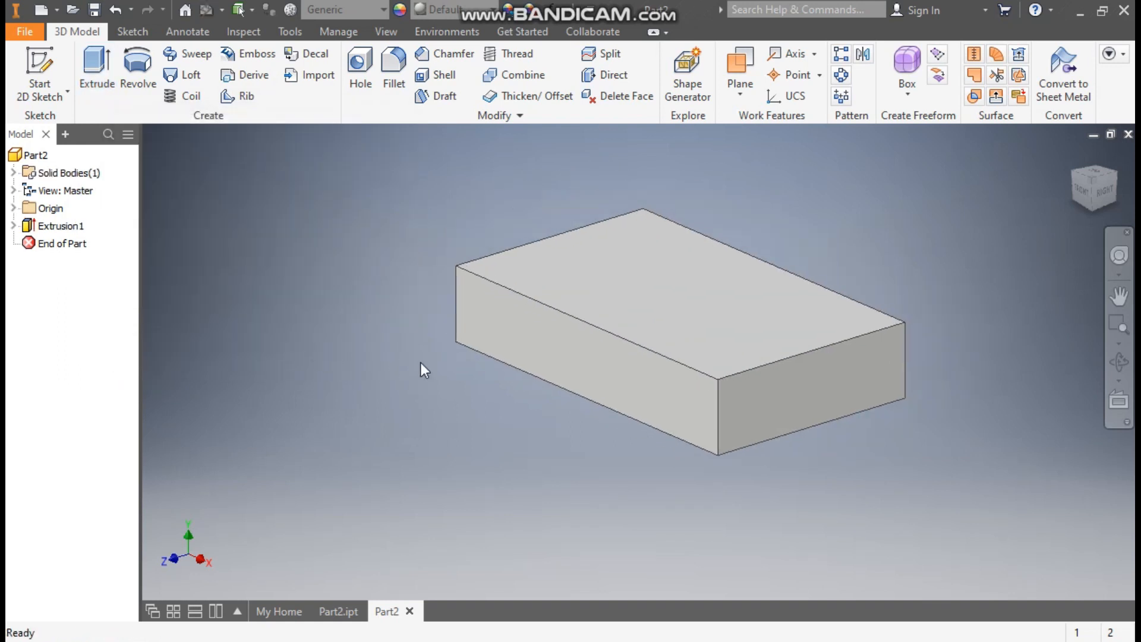
Start a sketch on the block's top face and draw a two-point center rectangle about 41 mm wide at the origin.
{"action": "left_click", "coordinate": [684, 278]}
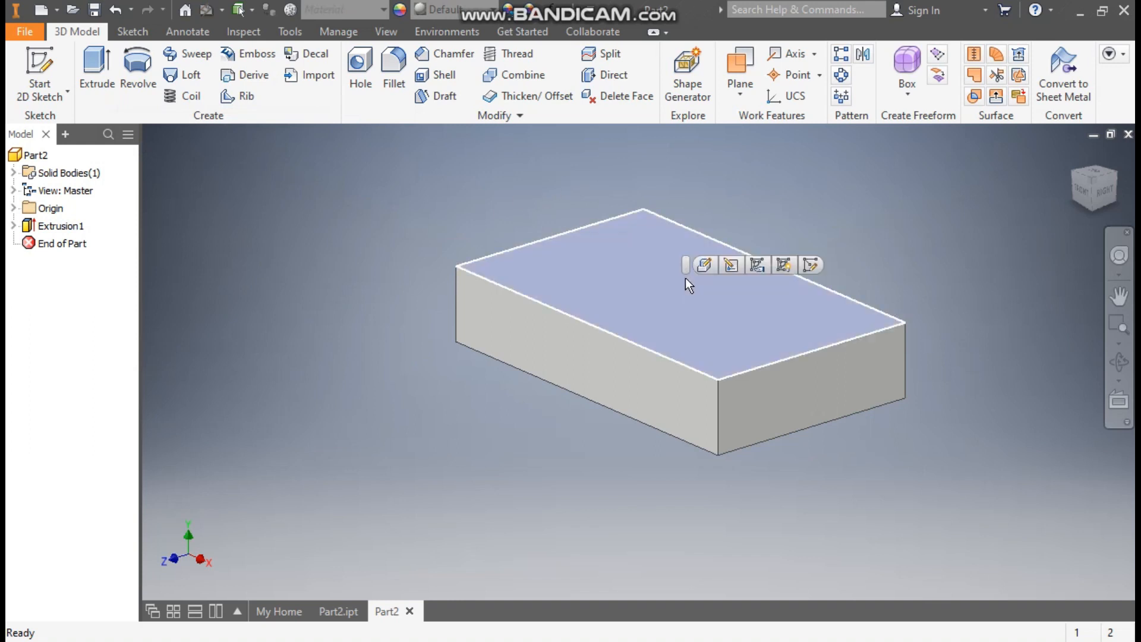
{"action": "left_click", "coordinate": [811, 265]}
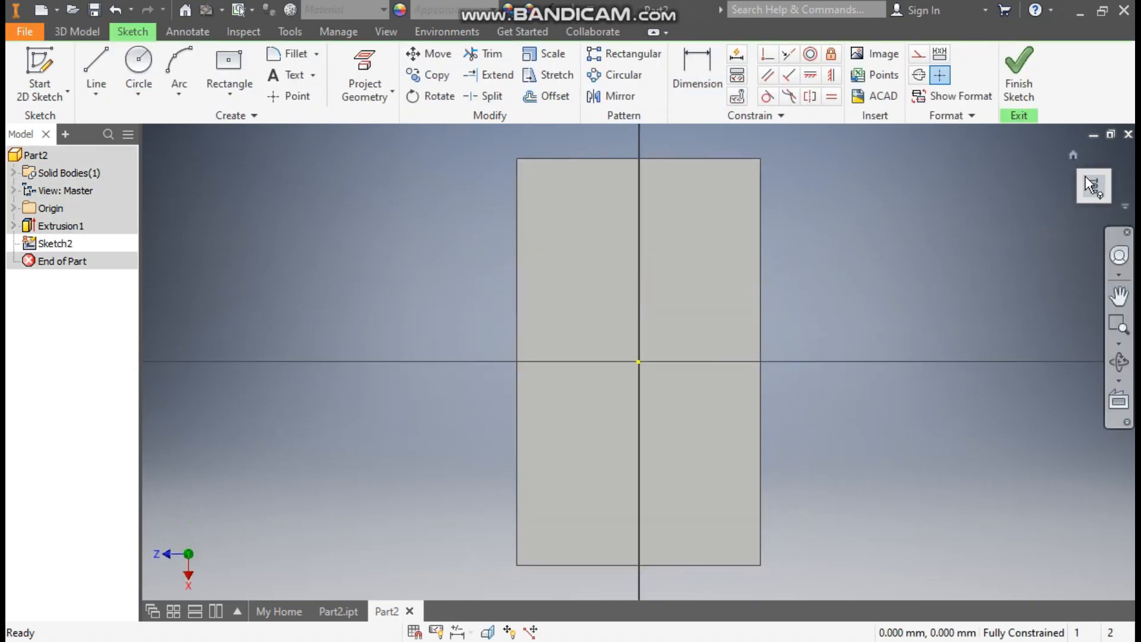
{"action": "left_click", "coordinate": [1112, 154]}
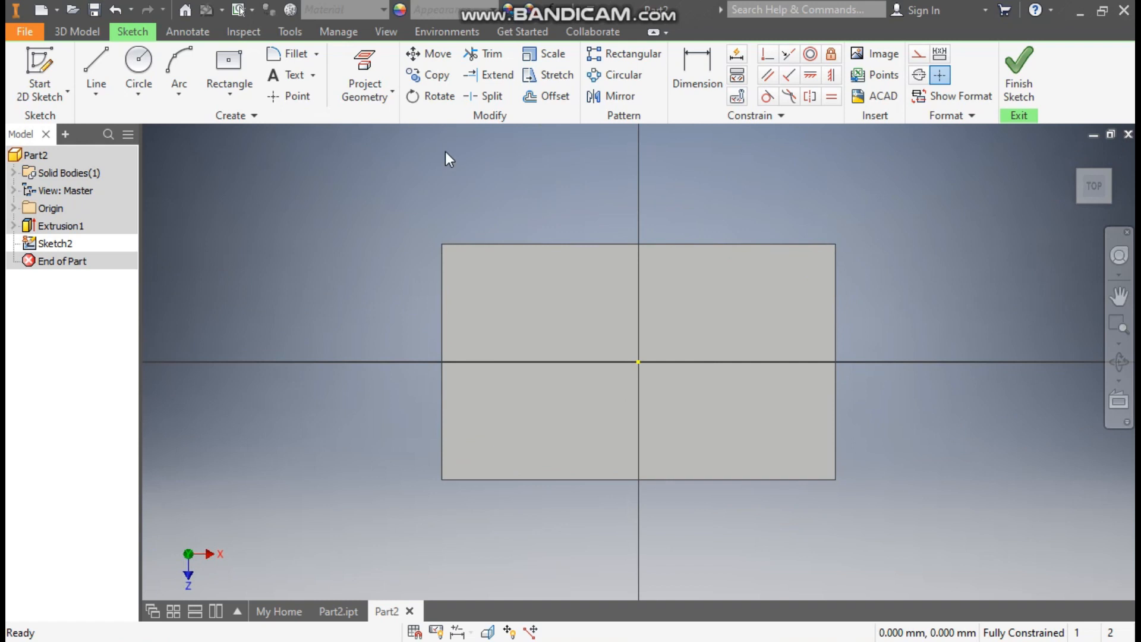
{"action": "left_click", "coordinate": [232, 96]}
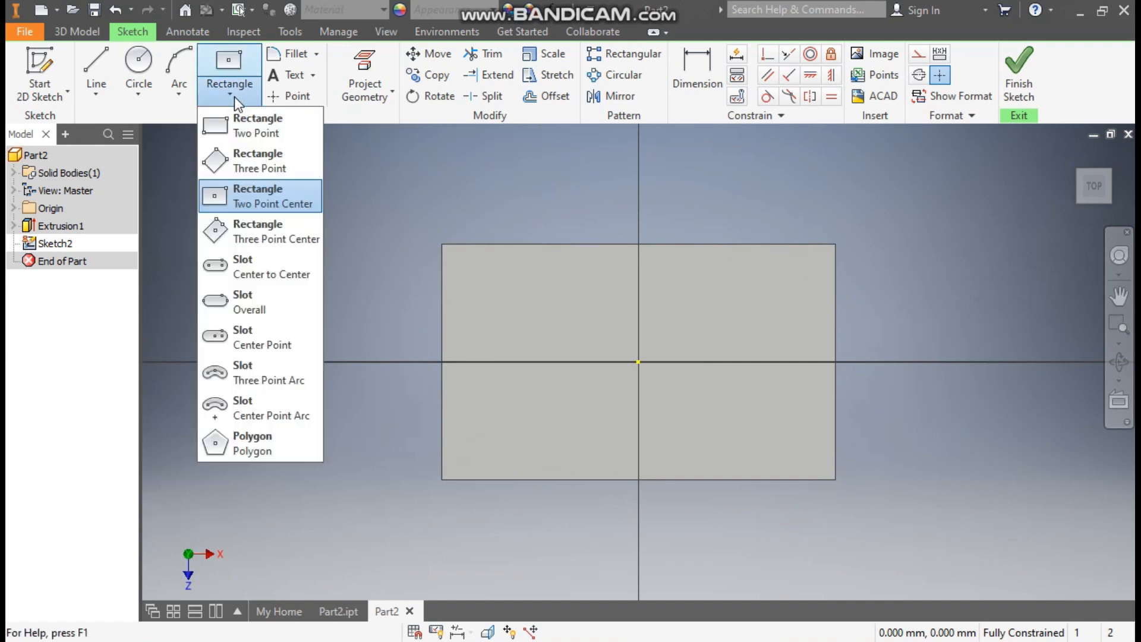
{"action": "left_click", "coordinate": [272, 203]}
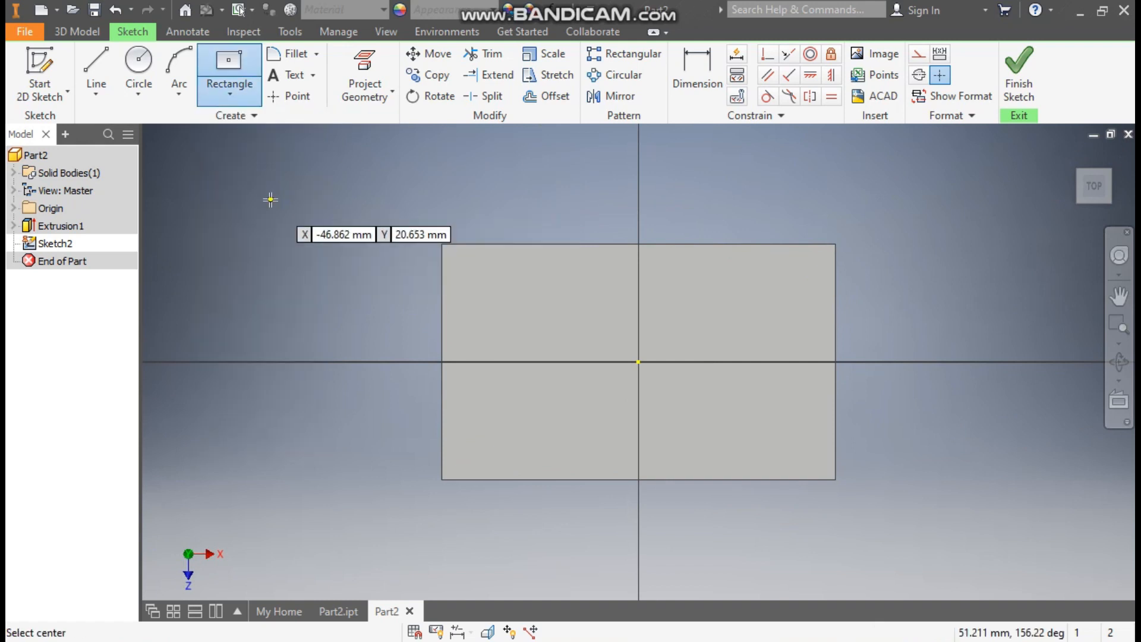
{"action": "left_click", "coordinate": [640, 361]}
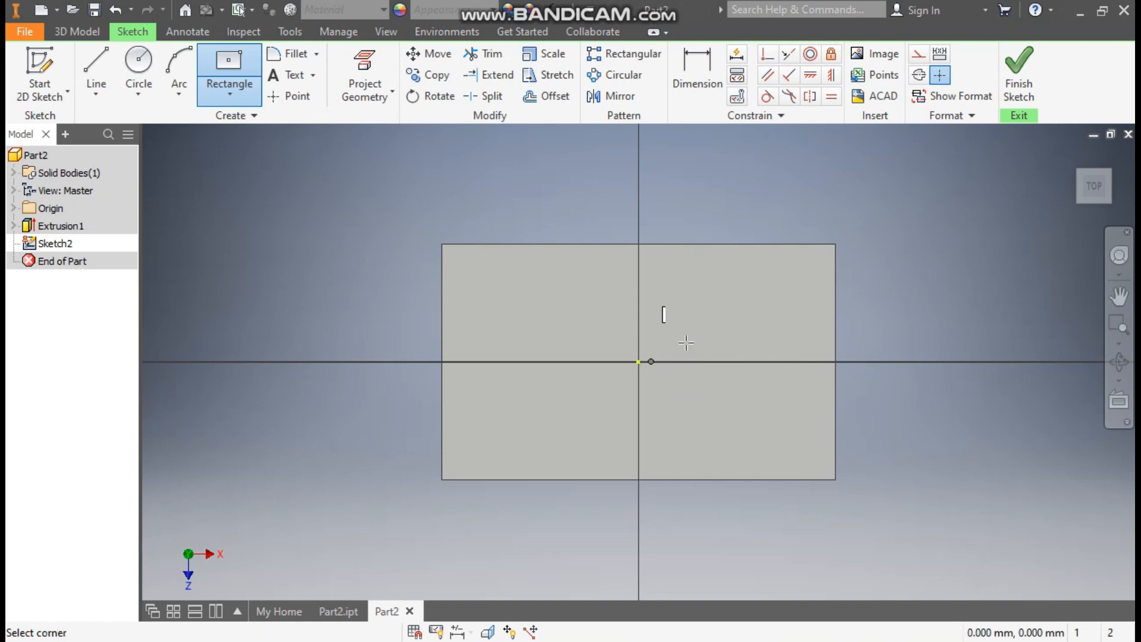
{"action": "left_click", "coordinate": [798, 299]}
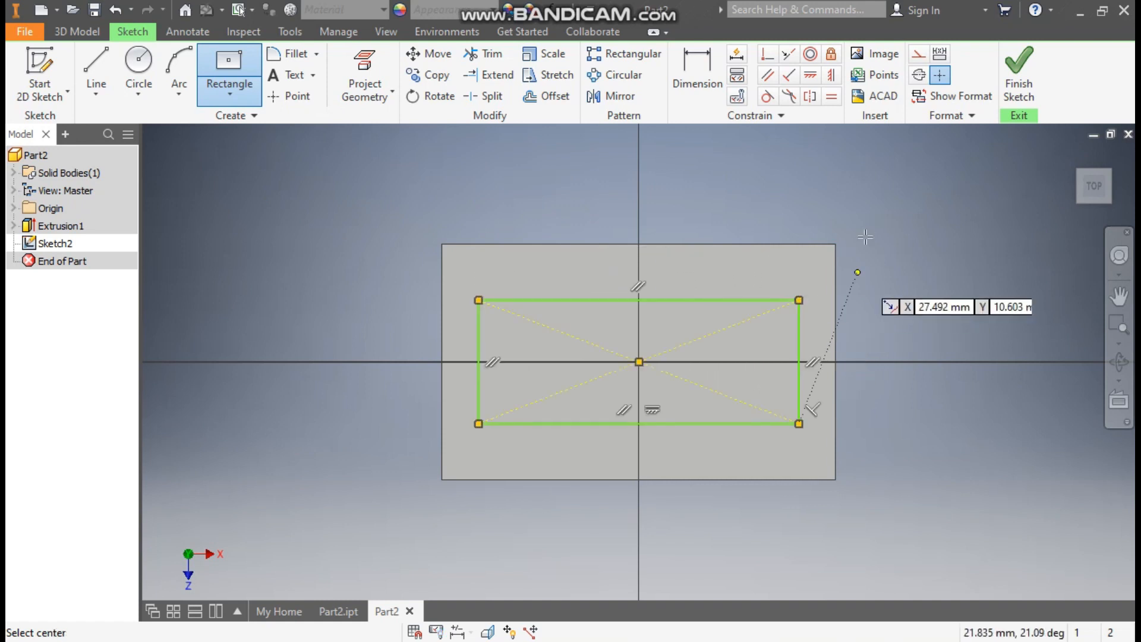
Dimension the inner rectangle to 40 mm wide and 14 mm high.
{"action": "left_click", "coordinate": [702, 69]}
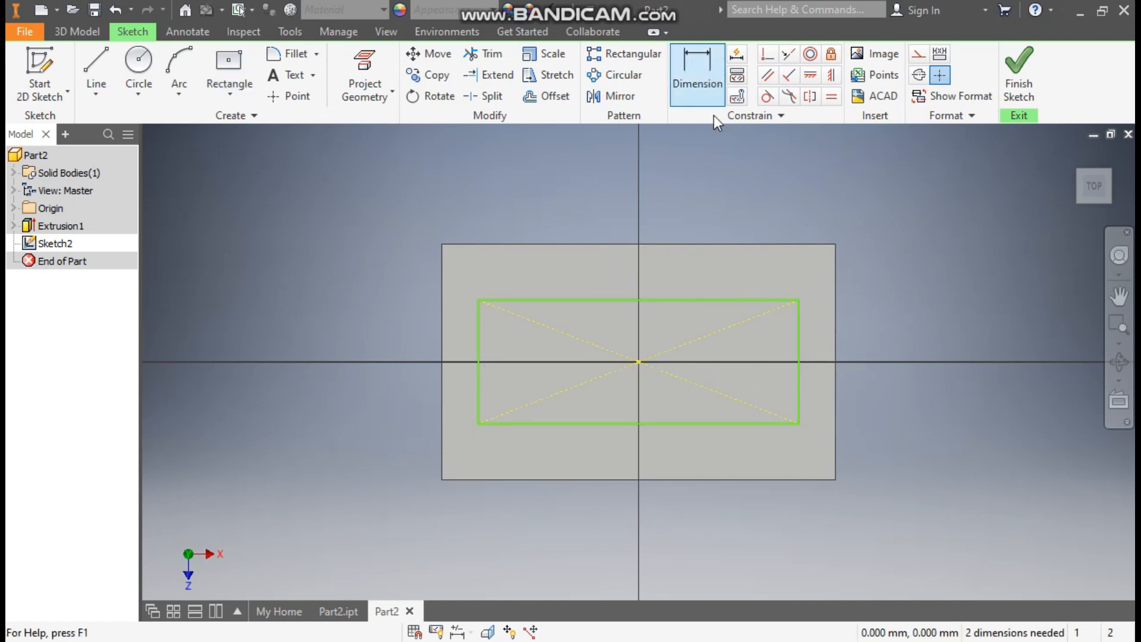
{"action": "left_click", "coordinate": [697, 299]}
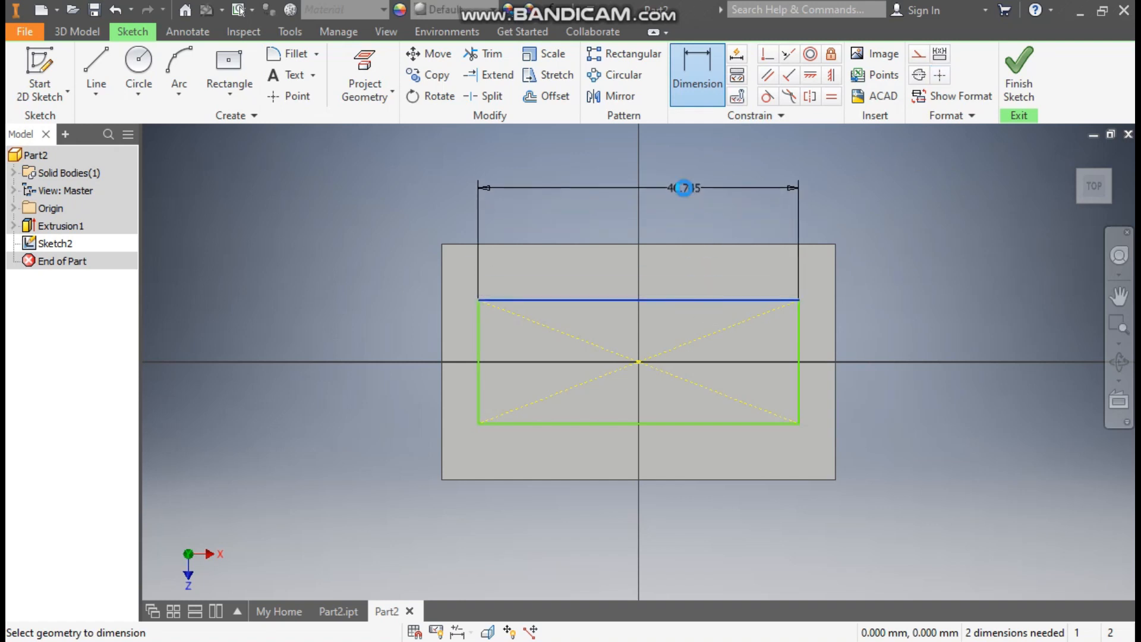
{"action": "left_click", "coordinate": [685, 187]}
{"action": "type", "text": "40"}
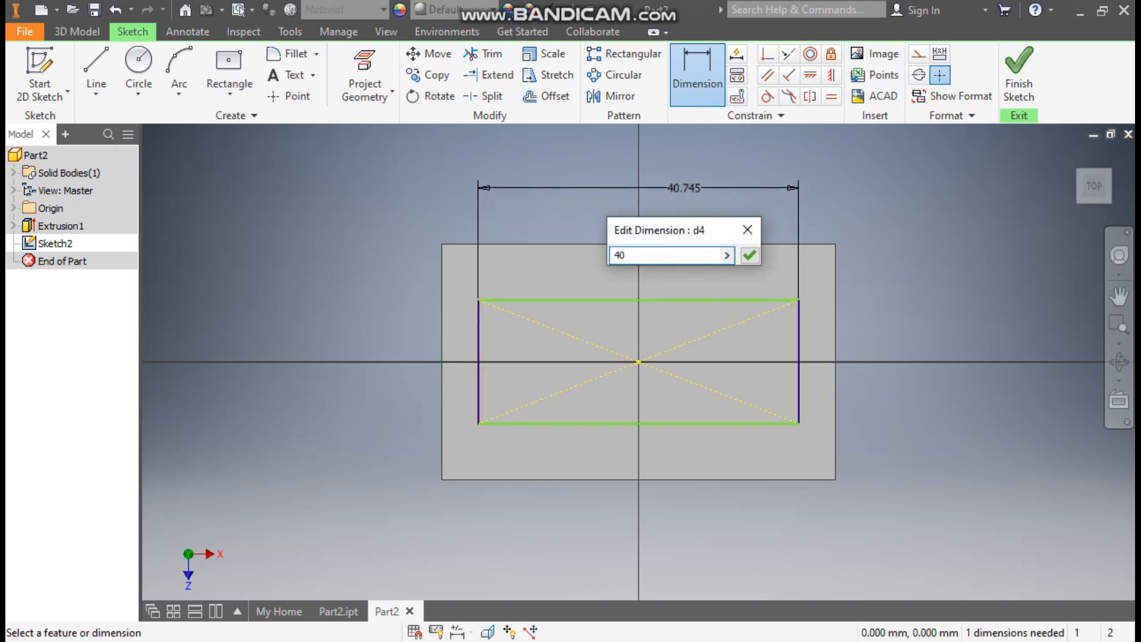
{"action": "key", "text": "Return"}
{"action": "left_click", "coordinate": [797, 340]}
{"action": "left_click", "coordinate": [869, 340]}
{"action": "type", "text": "14"}
{"action": "key", "text": "Return"}
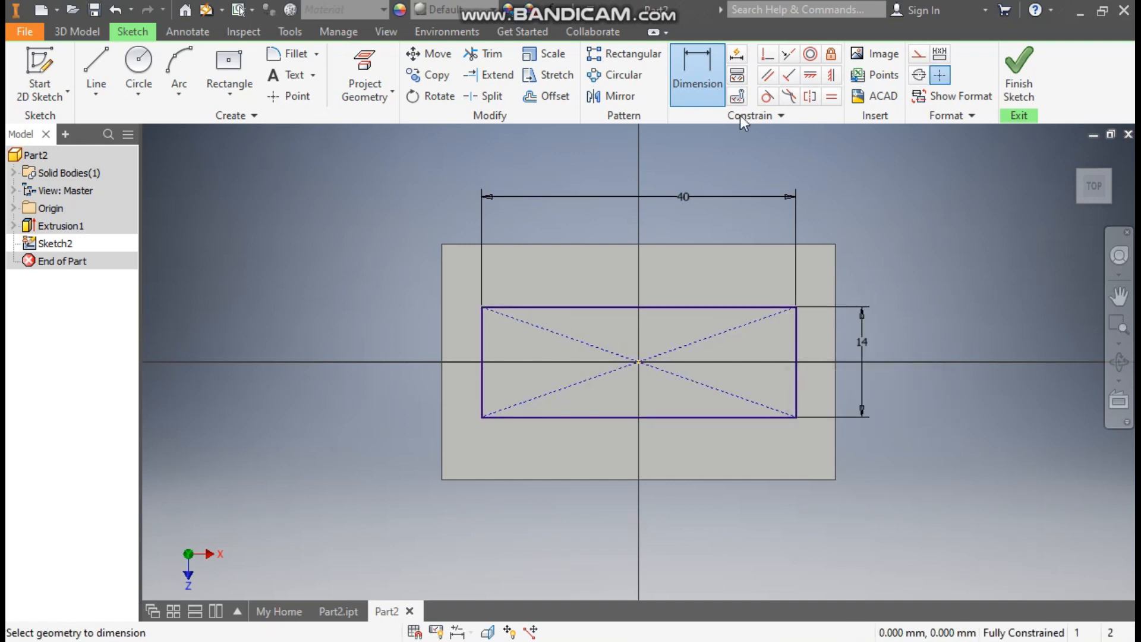
Round all four corners of the inner rectangle with 3 mm sketch fillets.
{"action": "left_click", "coordinate": [295, 57]}
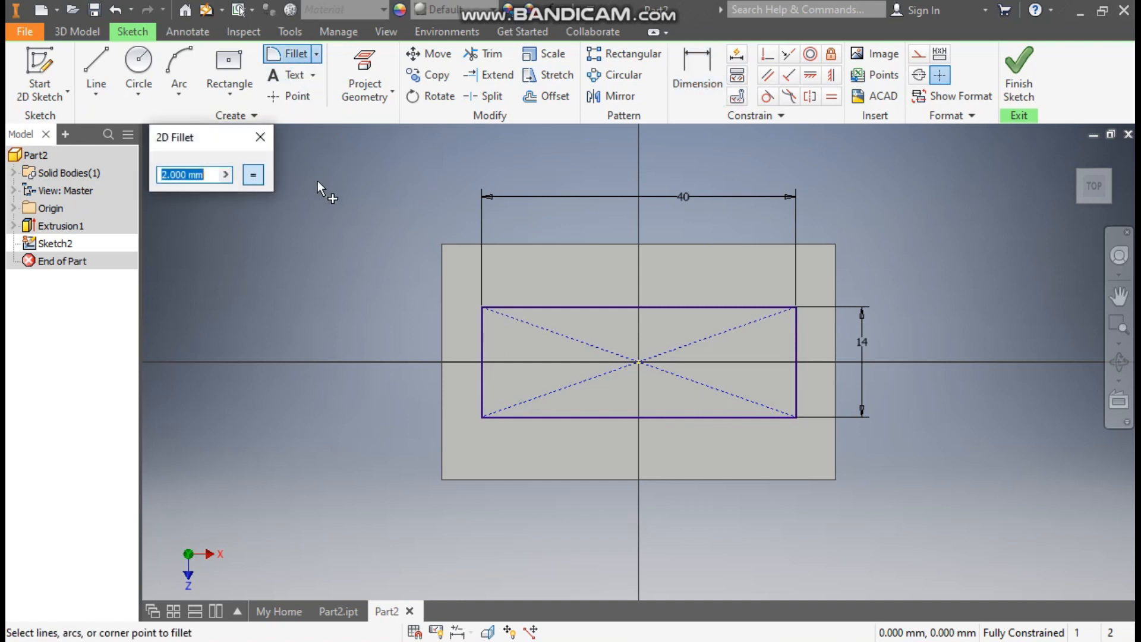
{"action": "type", "text": "3"}
{"action": "left_click", "coordinate": [519, 307]}
{"action": "left_click", "coordinate": [483, 326]}
{"action": "left_click", "coordinate": [536, 417]}
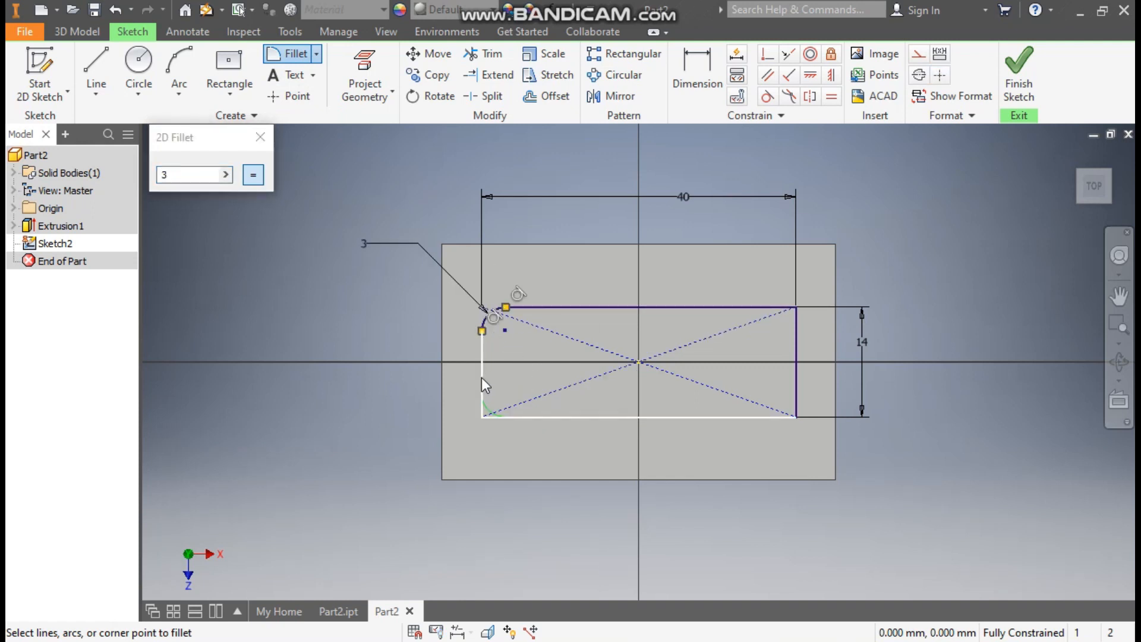
{"action": "left_click", "coordinate": [481, 377]}
{"action": "left_click", "coordinate": [764, 308]}
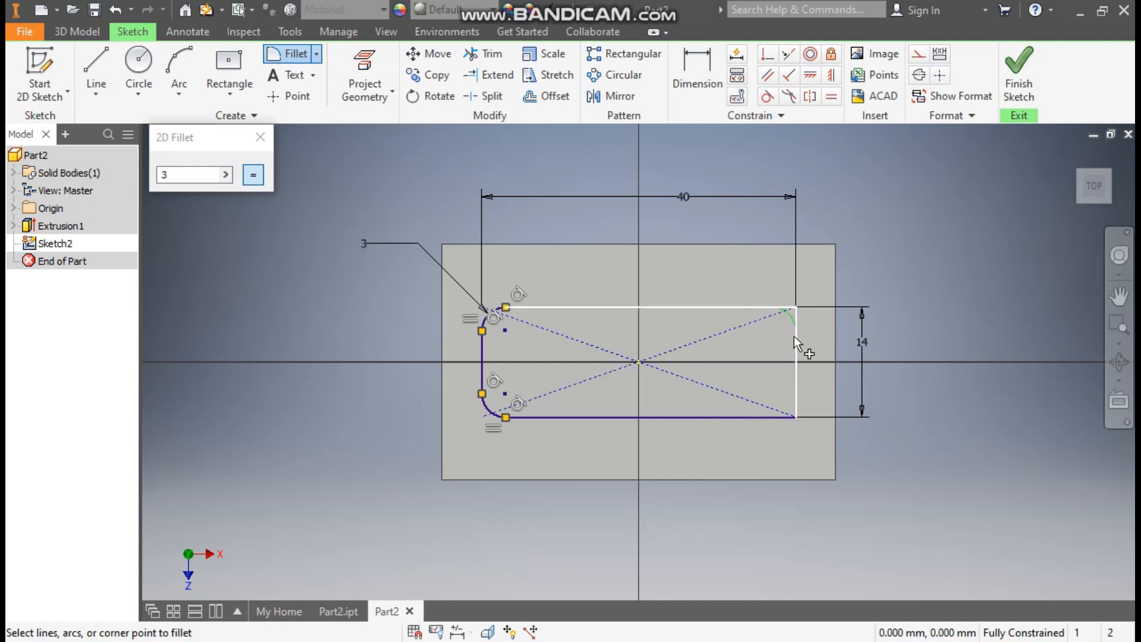
{"action": "left_click", "coordinate": [795, 338]}
{"action": "left_click", "coordinate": [754, 417]}
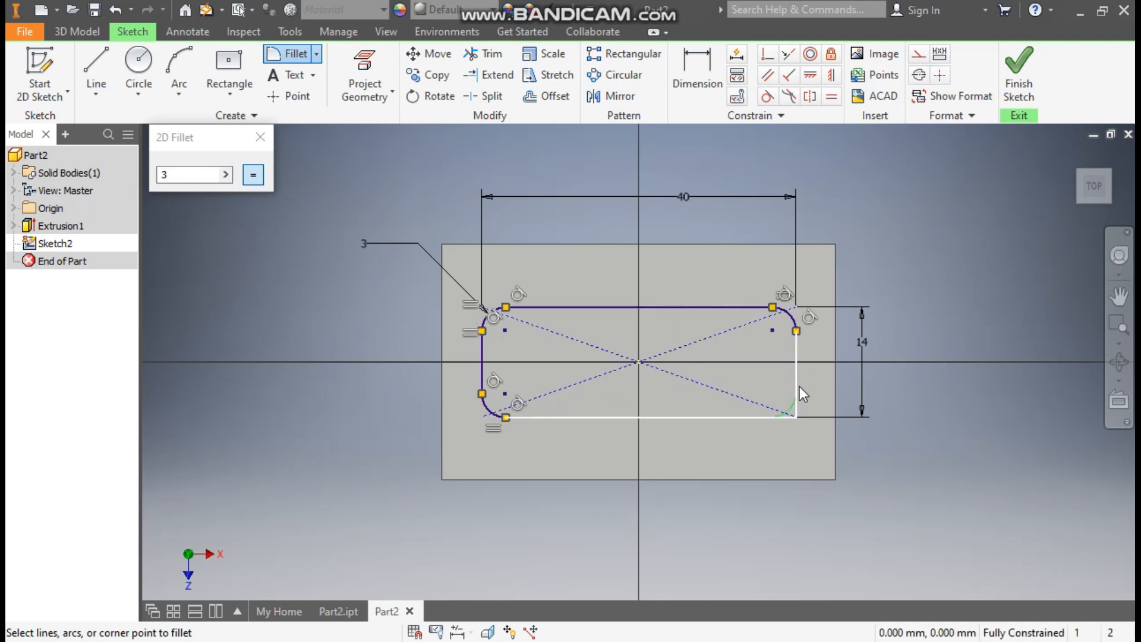
{"action": "left_click", "coordinate": [797, 387]}
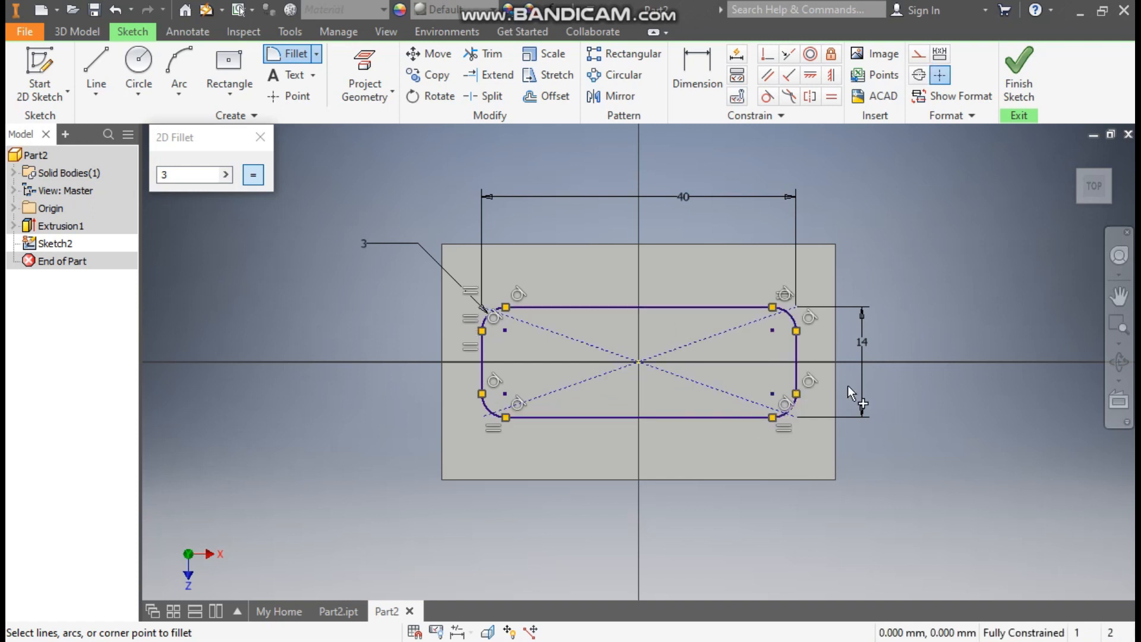
{"action": "left_click", "coordinate": [261, 138]}
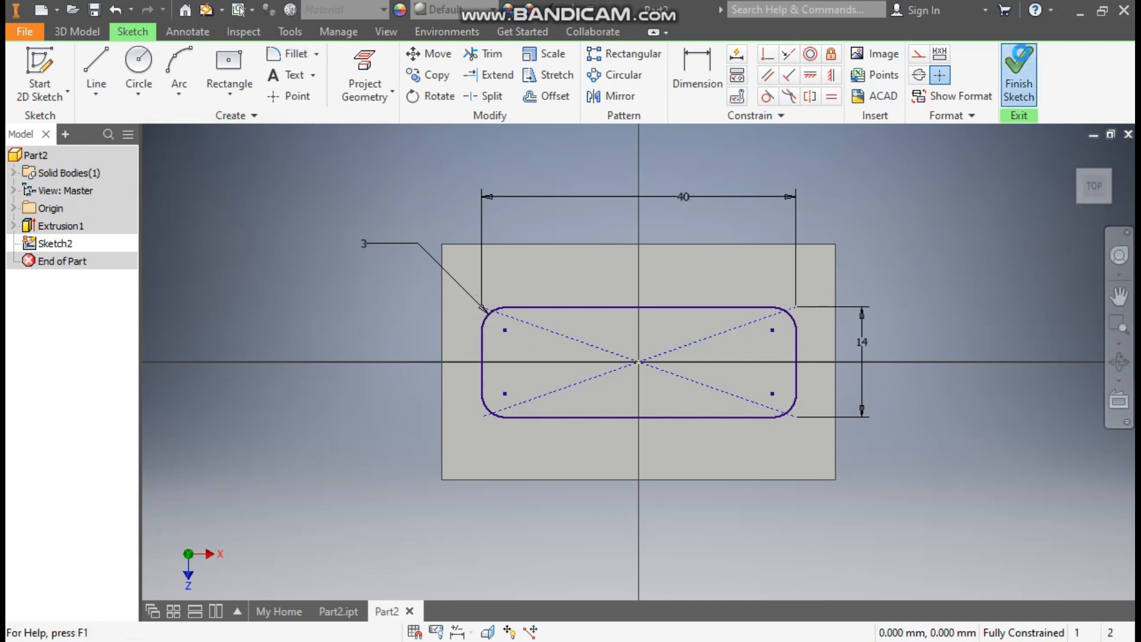
Finish the sketch and cut the rounded rectangle 10 mm down through the block.
{"action": "left_click", "coordinate": [1018, 70]}
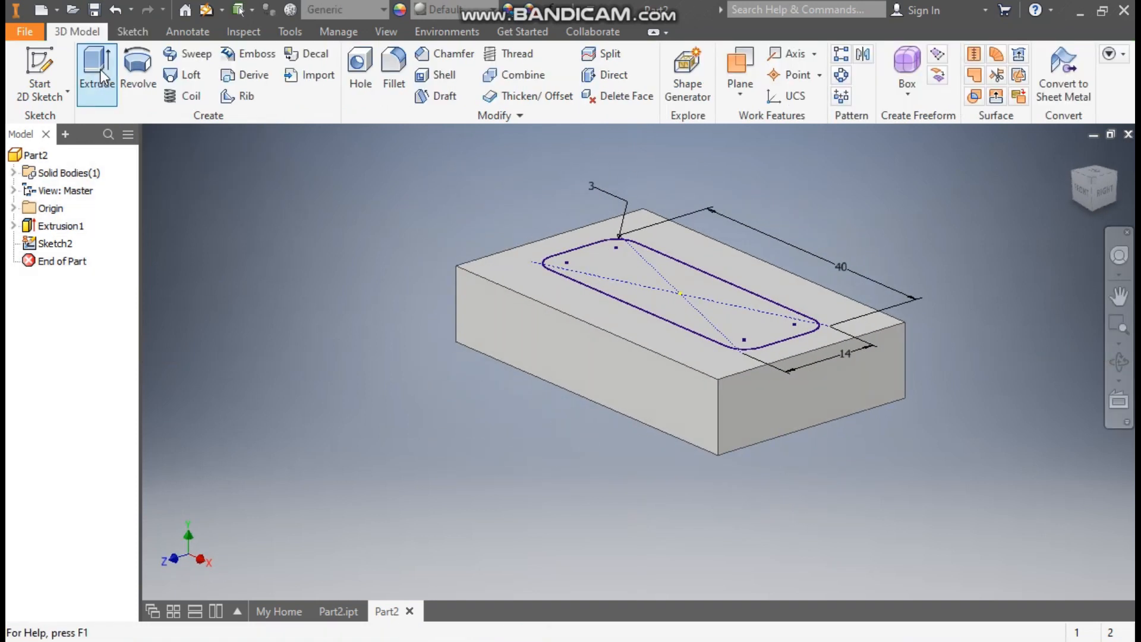
{"action": "left_click", "coordinate": [100, 69]}
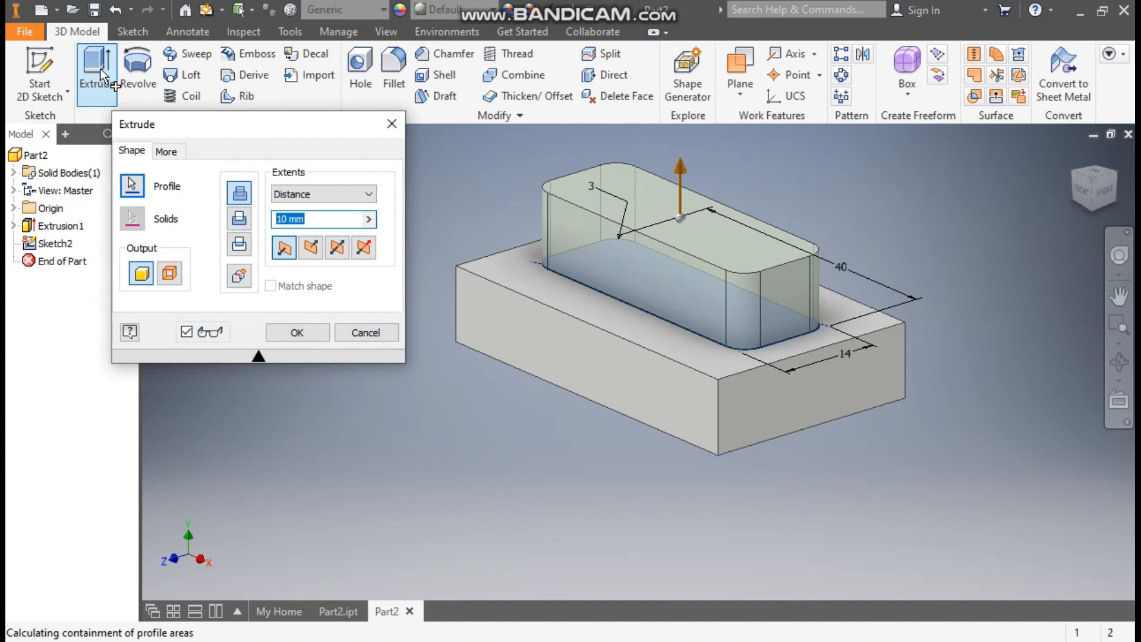
{"action": "left_click", "coordinate": [240, 225]}
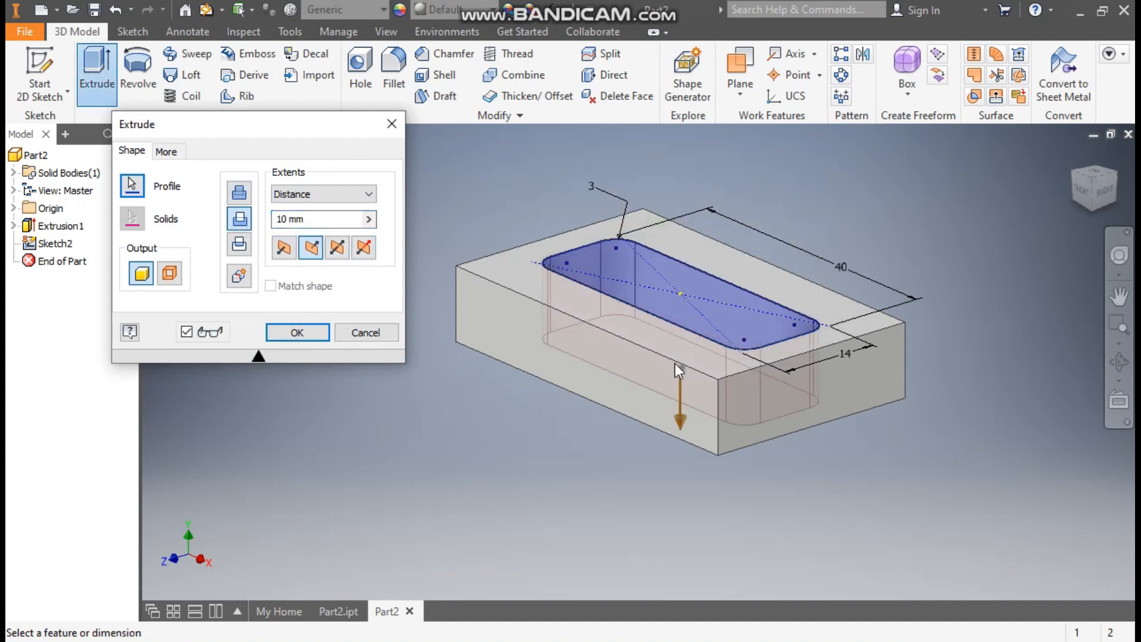
{"action": "left_click", "coordinate": [297, 331]}
{"action": "mouse_move", "coordinate": [827, 237]}
{"action": "middle_mouse_down", "text": "shift"}
{"action": "mouse_move", "coordinate": [797, 265]}
{"action": "mouse_move", "coordinate": [842, 236]}
{"action": "middle_mouse_up", "text": "shift"}
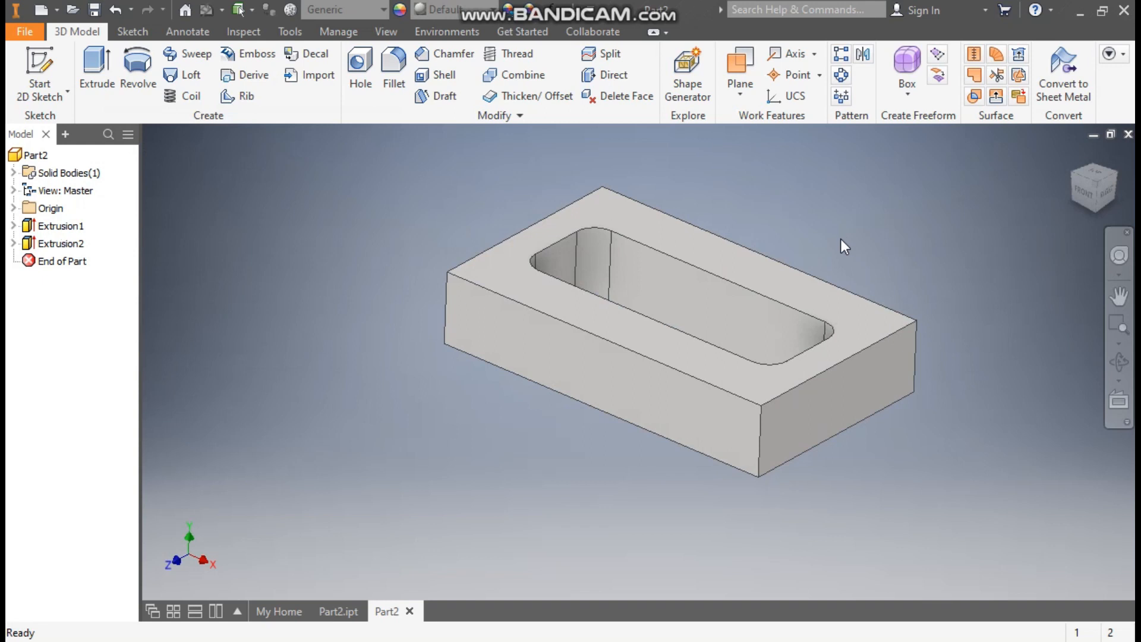
Start a sketch on the block's long front face and draw a closed sloped-side profile about 27 mm wide and 24 mm high on its top edge.
{"action": "left_click", "coordinate": [342, 611]}
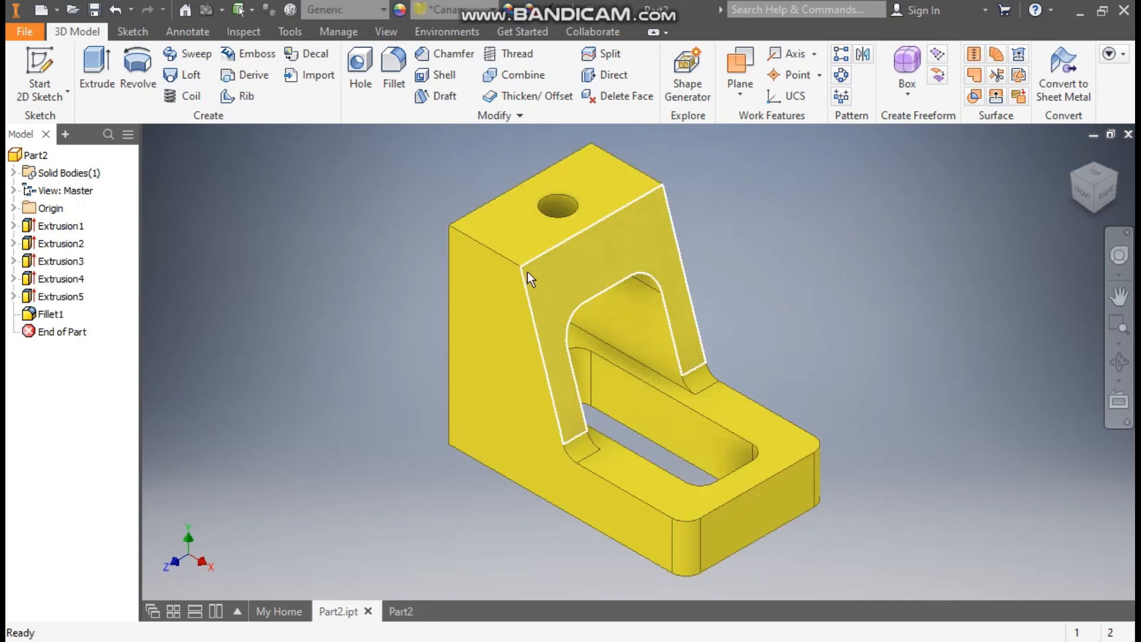
{"action": "left_click", "coordinate": [398, 613]}
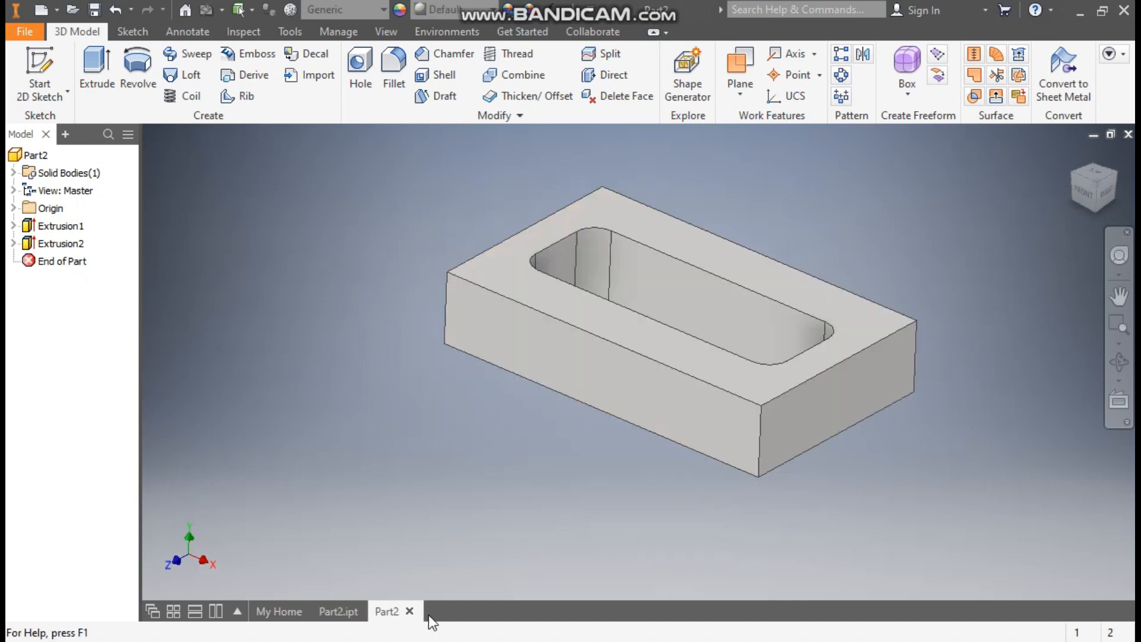
{"action": "left_click", "coordinate": [490, 331]}
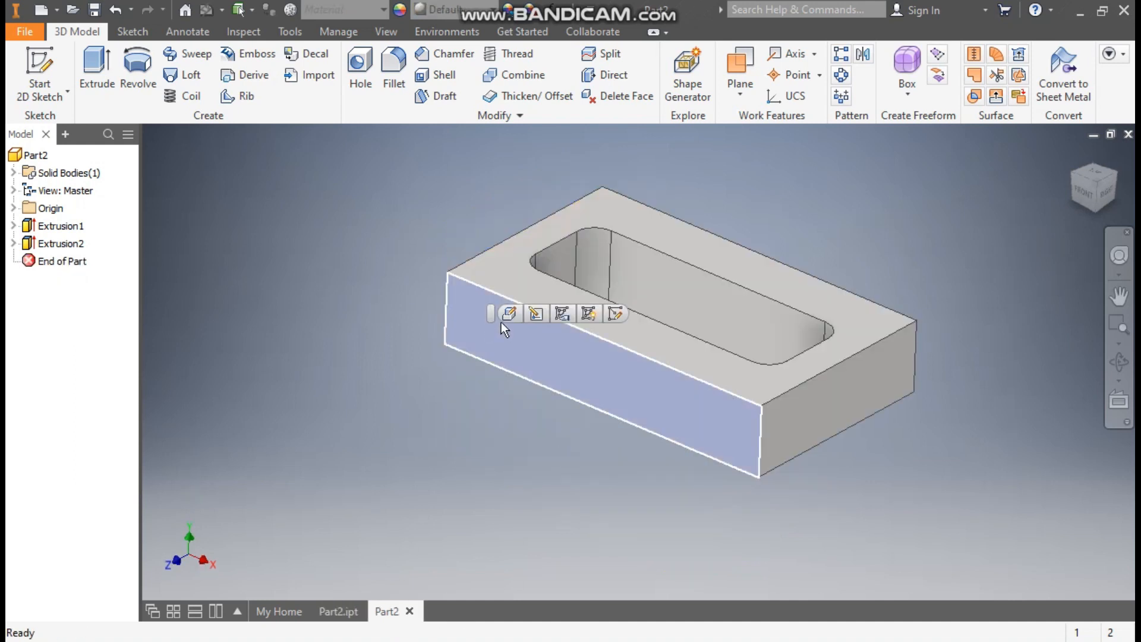
{"action": "left_click", "coordinate": [614, 314]}
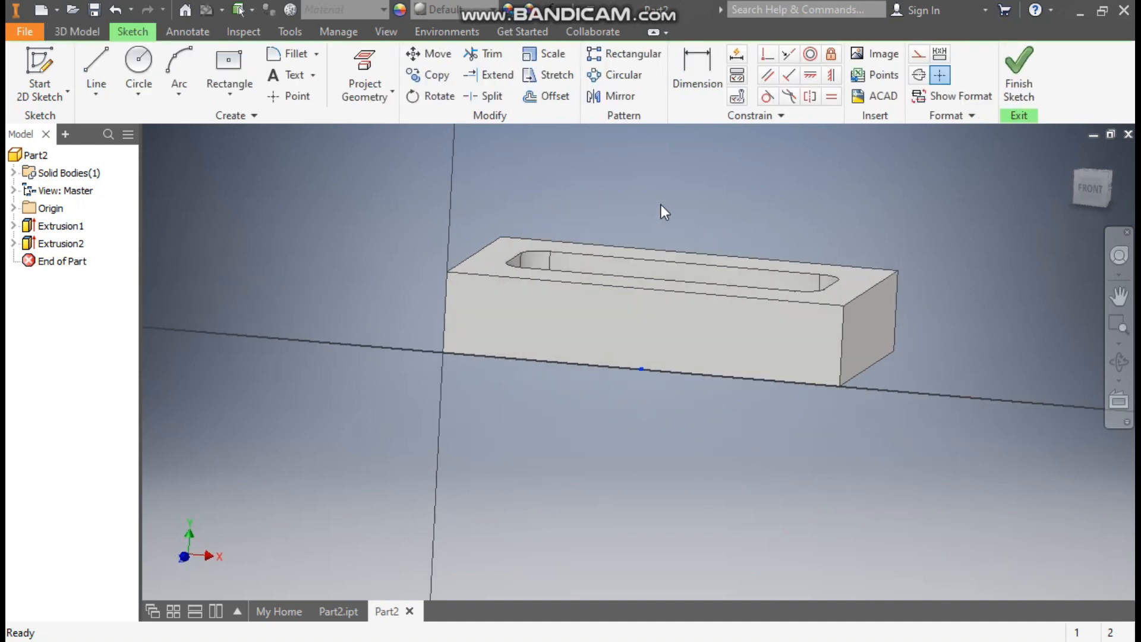
{"action": "left_click", "coordinate": [97, 65]}
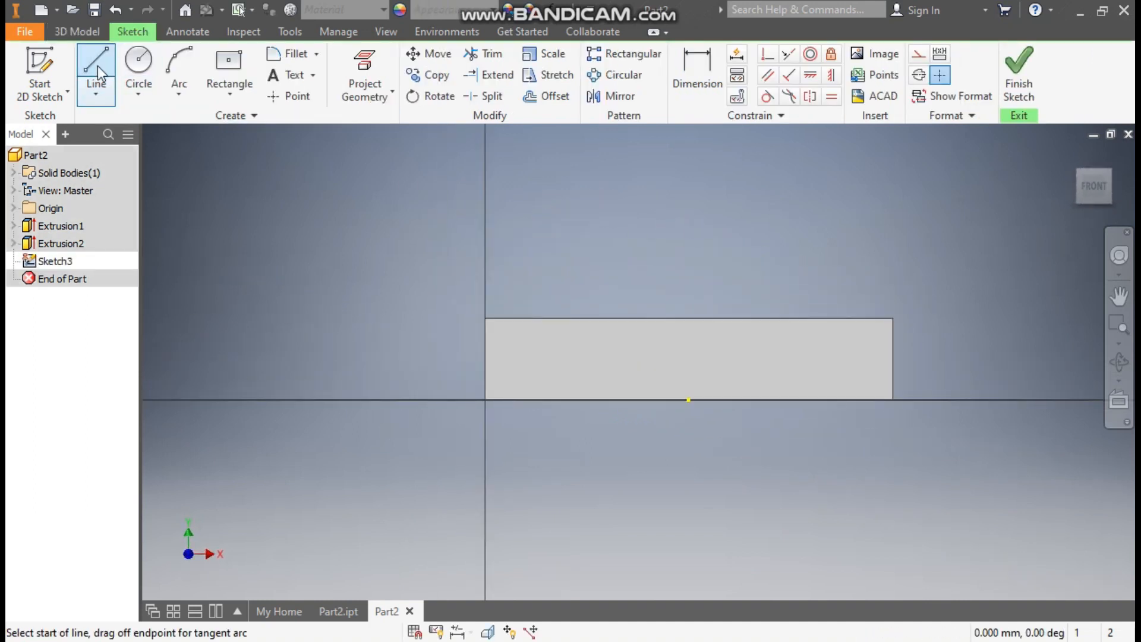
{"action": "left_click", "coordinate": [485, 318]}
{"action": "middle_click_drag", "start_coordinate": [602, 202], "coordinate": [601, 349]}
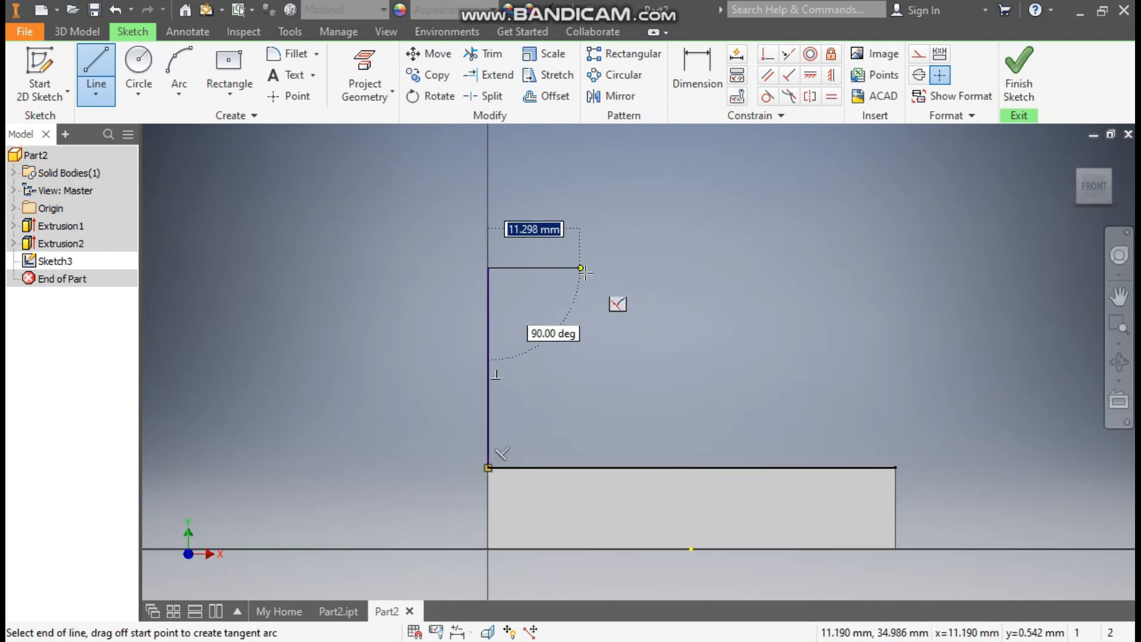
{"action": "left_click", "coordinate": [592, 269]}
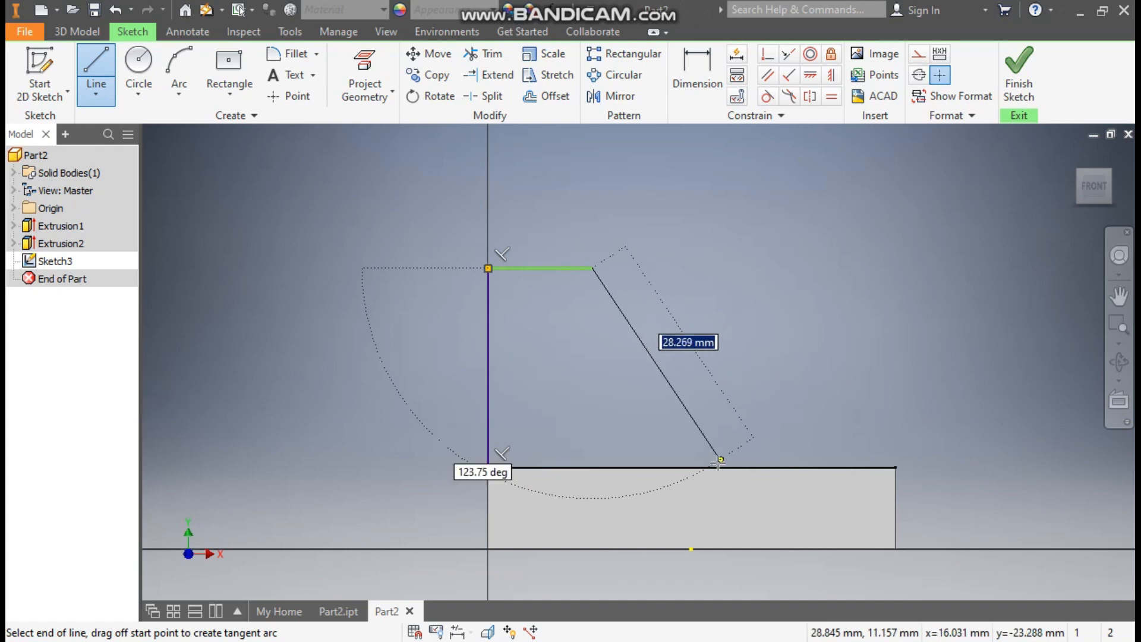
{"action": "double_click", "coordinate": [707, 467]}
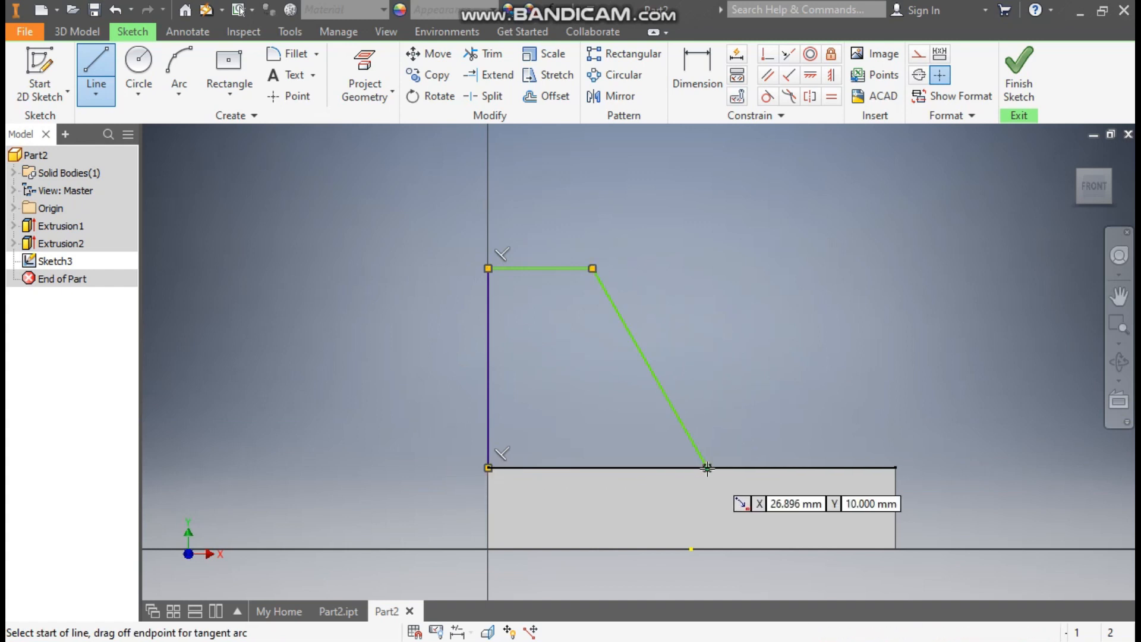
{"action": "left_click", "coordinate": [488, 468]}
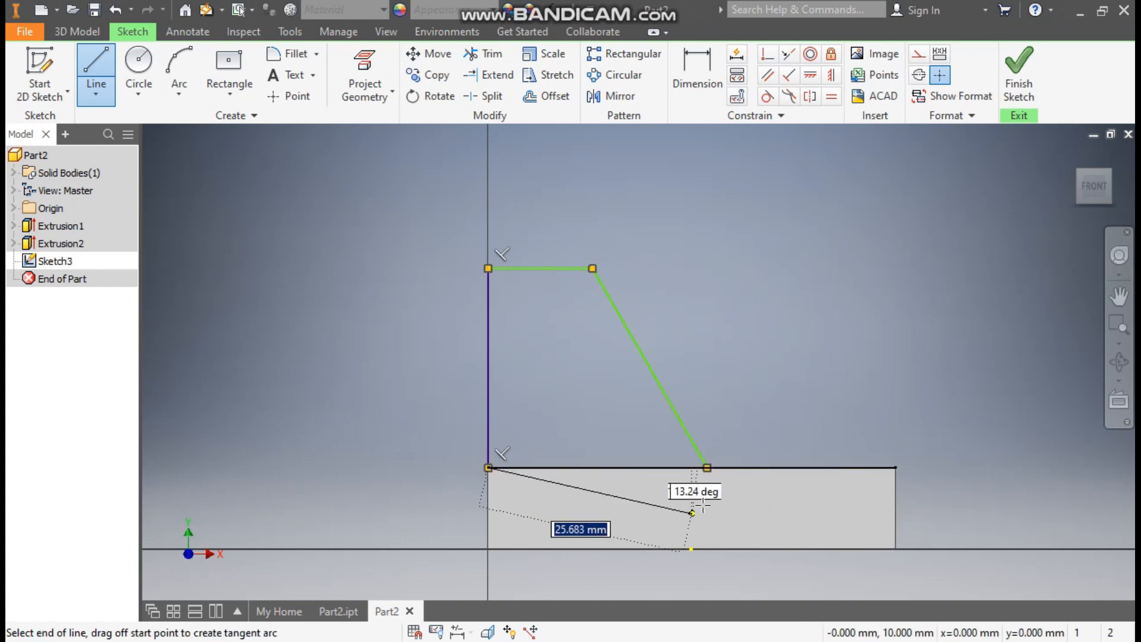
{"action": "double_click", "coordinate": [707, 468]}
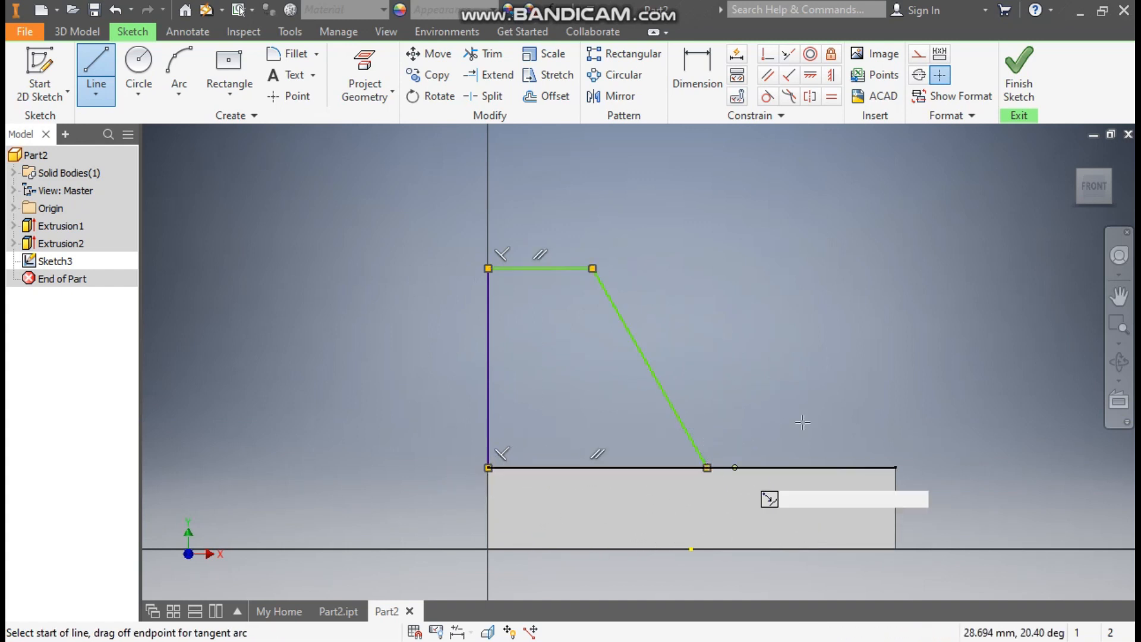
Dimension the profile's top edge to 15 mm.
{"action": "left_click", "coordinate": [713, 77]}
{"action": "left_click", "coordinate": [713, 78]}
{"action": "left_click", "coordinate": [544, 270]}
{"action": "left_click", "coordinate": [546, 206]}
{"action": "type", "text": "15"}
{"action": "key", "text": "Return"}
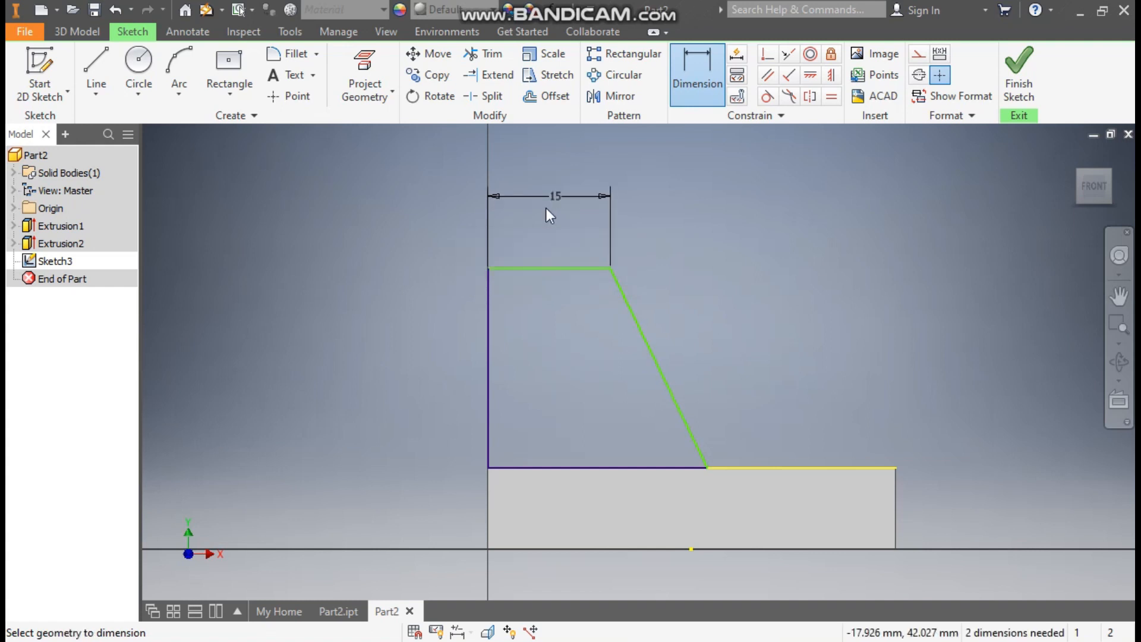
Dimension the overall height from the block's bottom edge to the profile's top edge as 40 mm.
{"action": "left_click", "coordinate": [529, 275]}
{"action": "left_click", "coordinate": [591, 548]}
{"action": "left_click", "coordinate": [401, 447]}
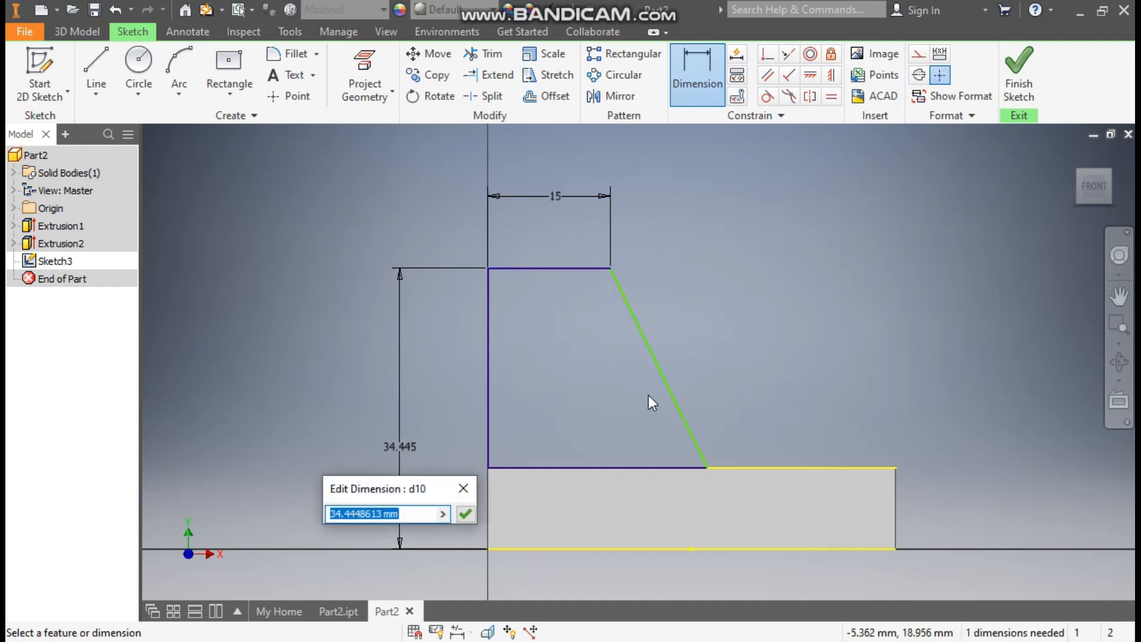
{"action": "type", "text": "40"}
{"action": "key", "text": "Return"}
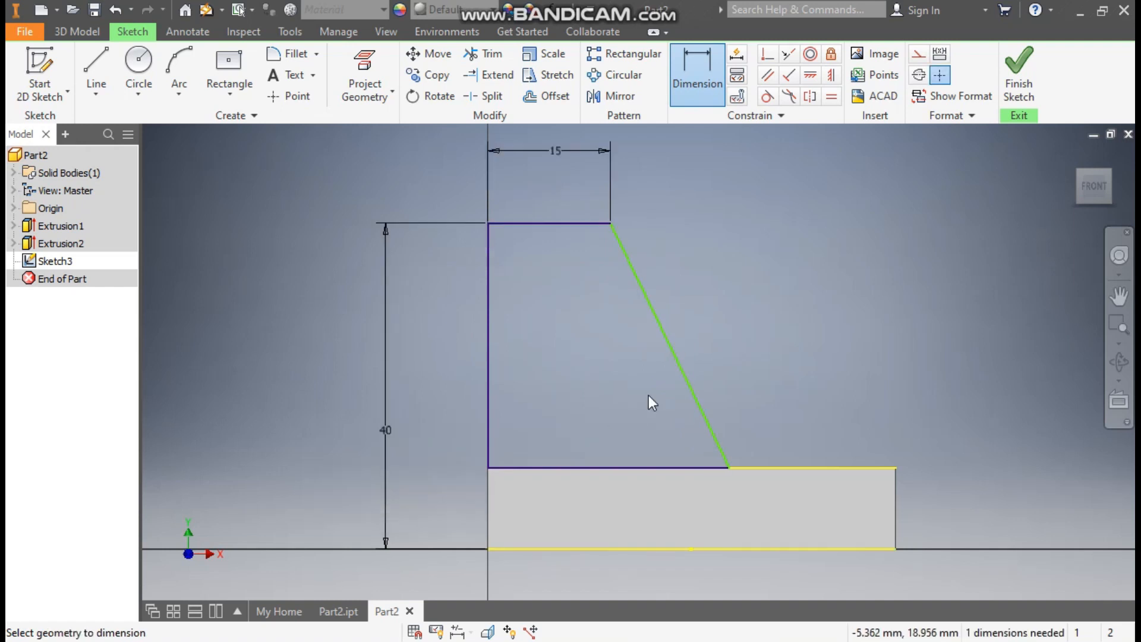
Set the angle between the profile's top edge and its sloped side to 72 degrees.
{"action": "left_click", "coordinate": [594, 223]}
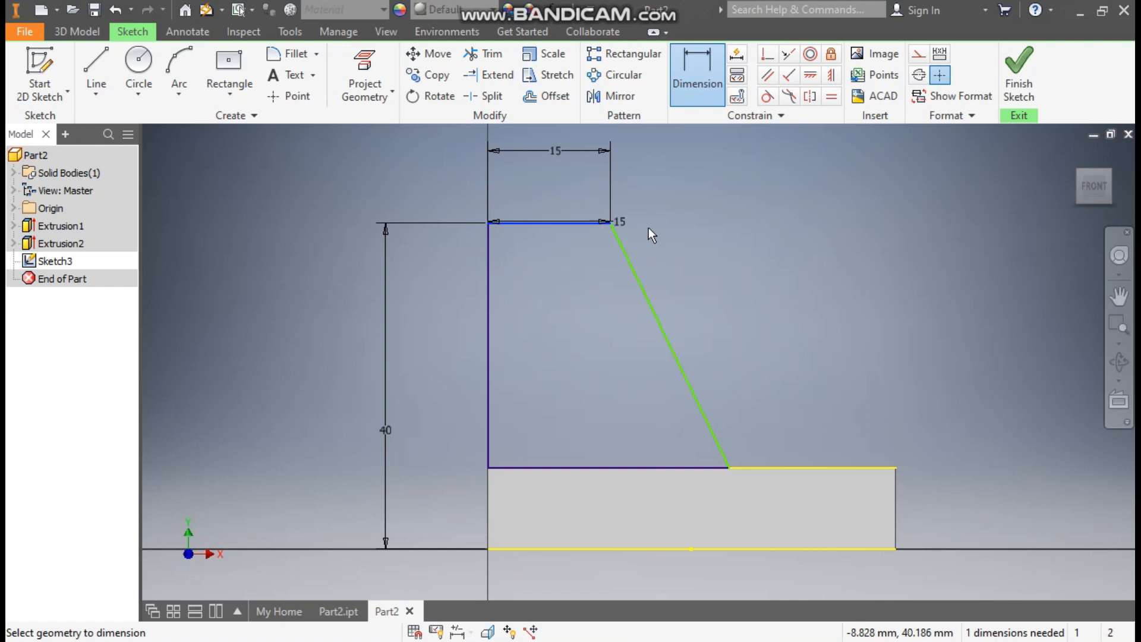
{"action": "left_click", "coordinate": [640, 281]}
{"action": "left_click", "coordinate": [664, 254]}
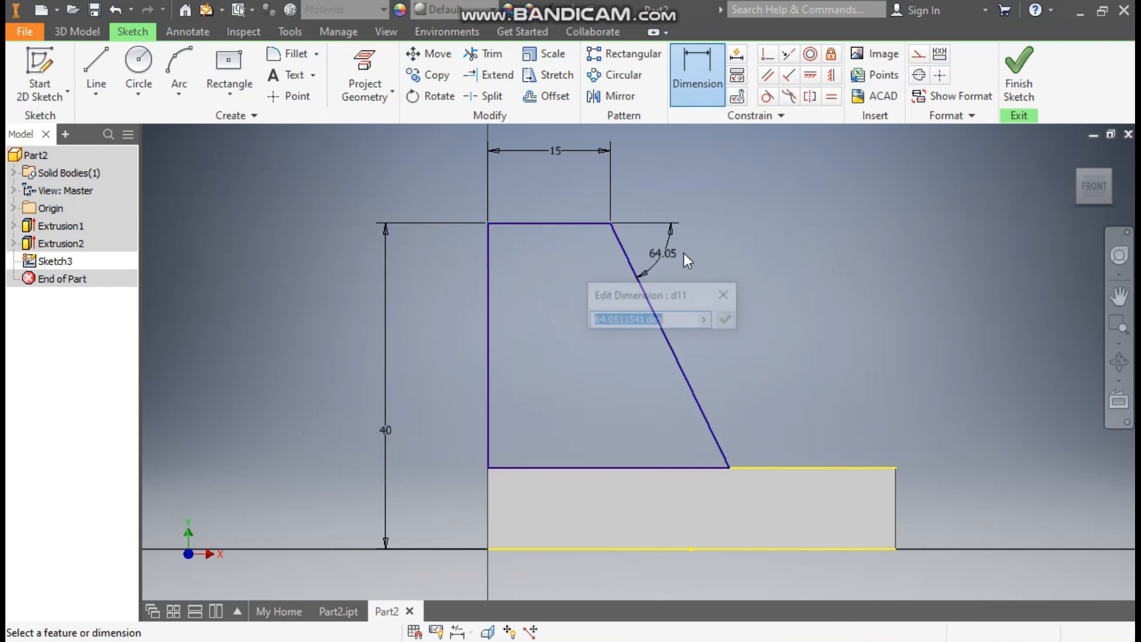
{"action": "type", "text": "72"}
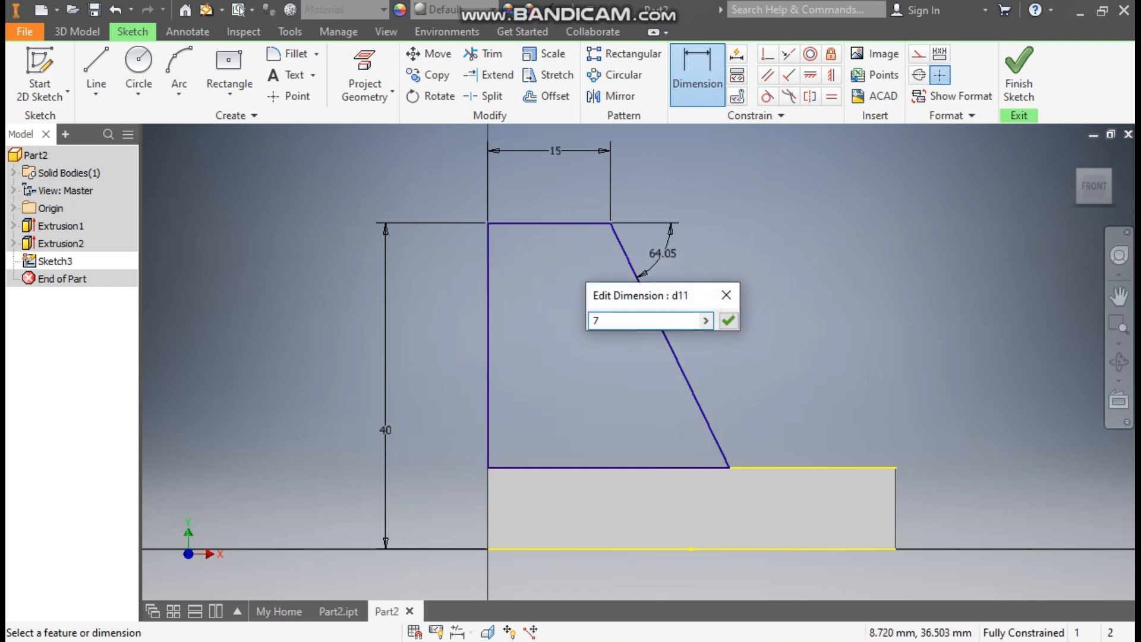
{"action": "key", "text": "Return"}
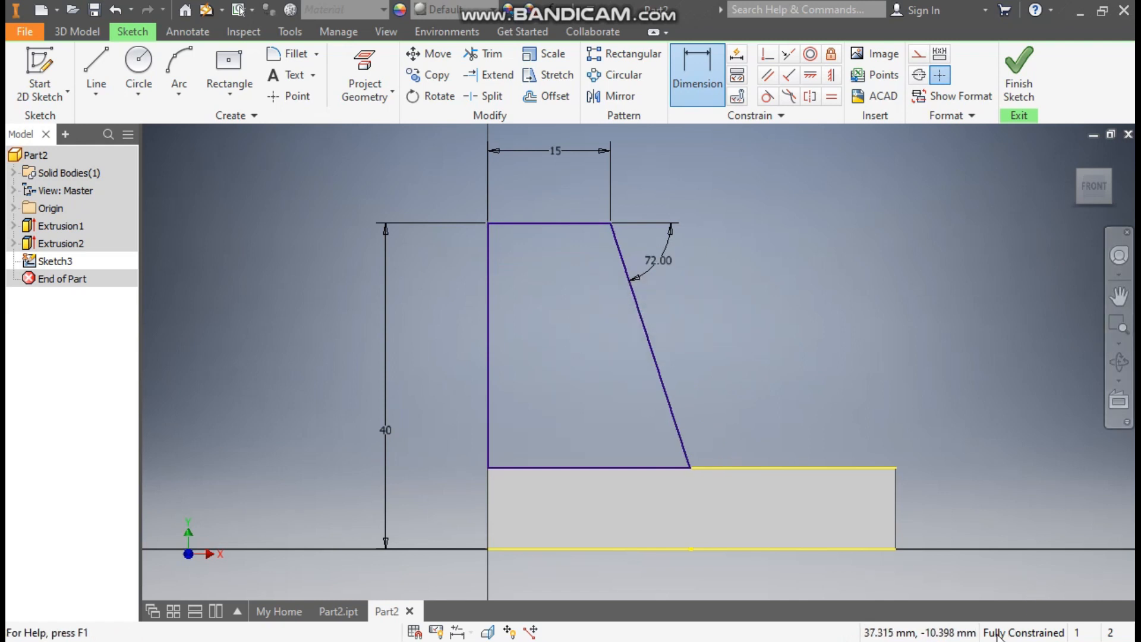
Finish the sketch and extrude the profile as a joined solid across the block, using the To extent up to the opposite long side face.
{"action": "left_click", "coordinate": [1017, 59]}
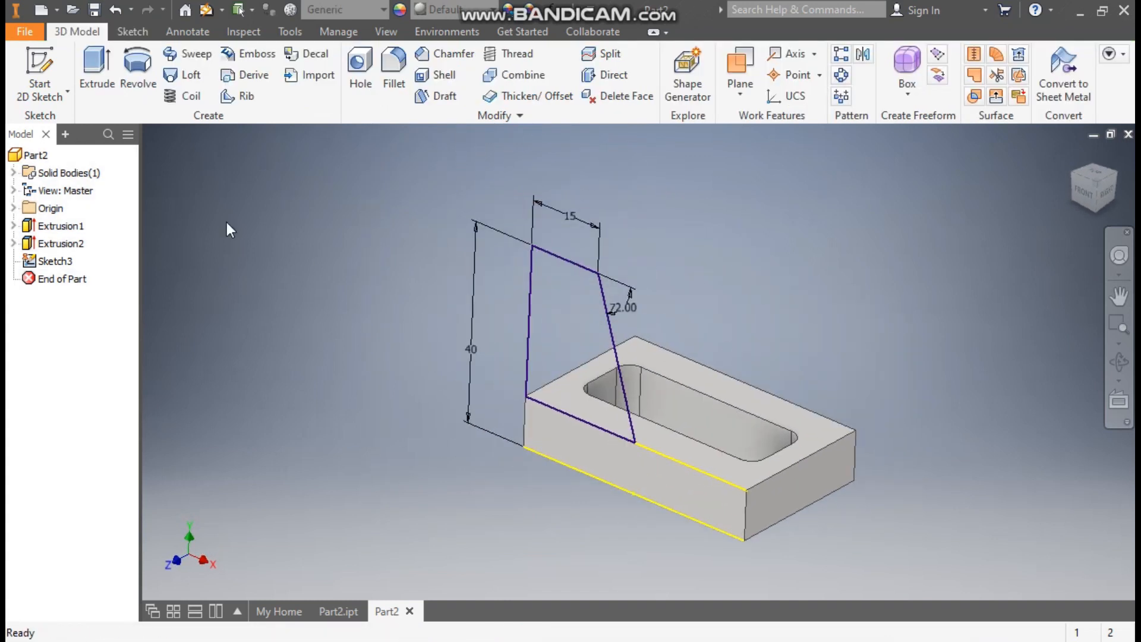
{"action": "left_click", "coordinate": [81, 65]}
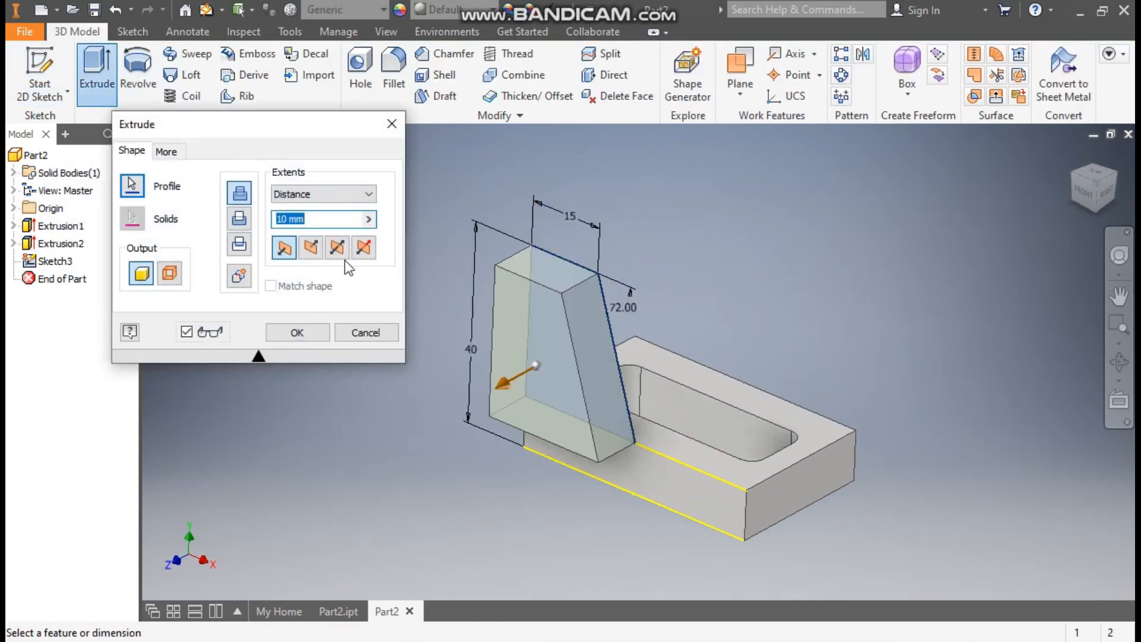
{"action": "left_click", "coordinate": [308, 252]}
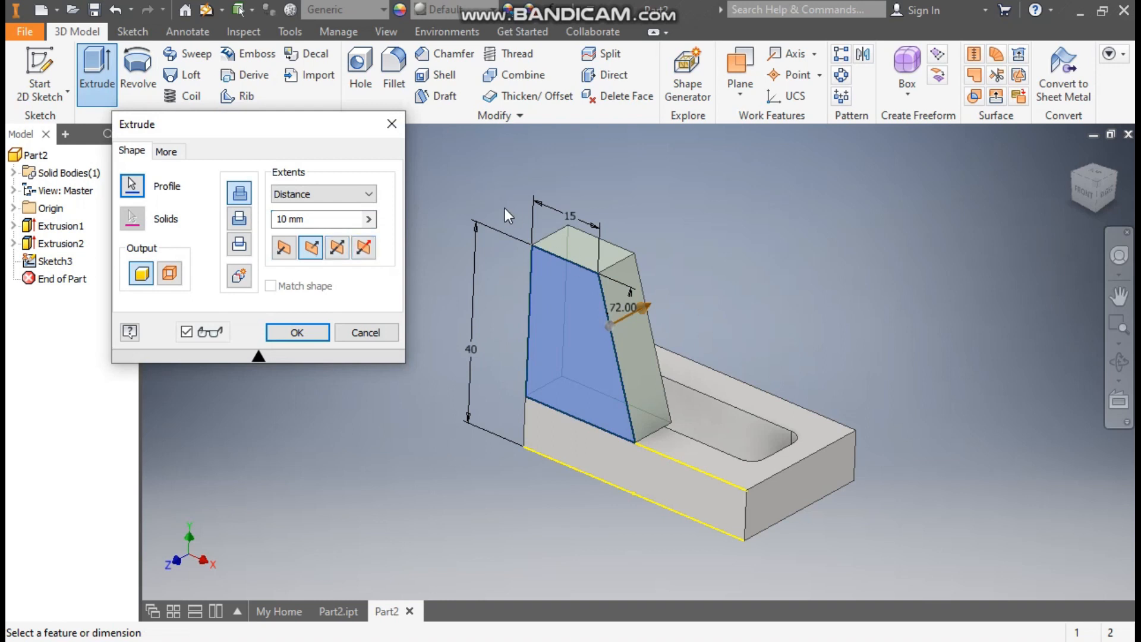
{"action": "left_click", "coordinate": [308, 192]}
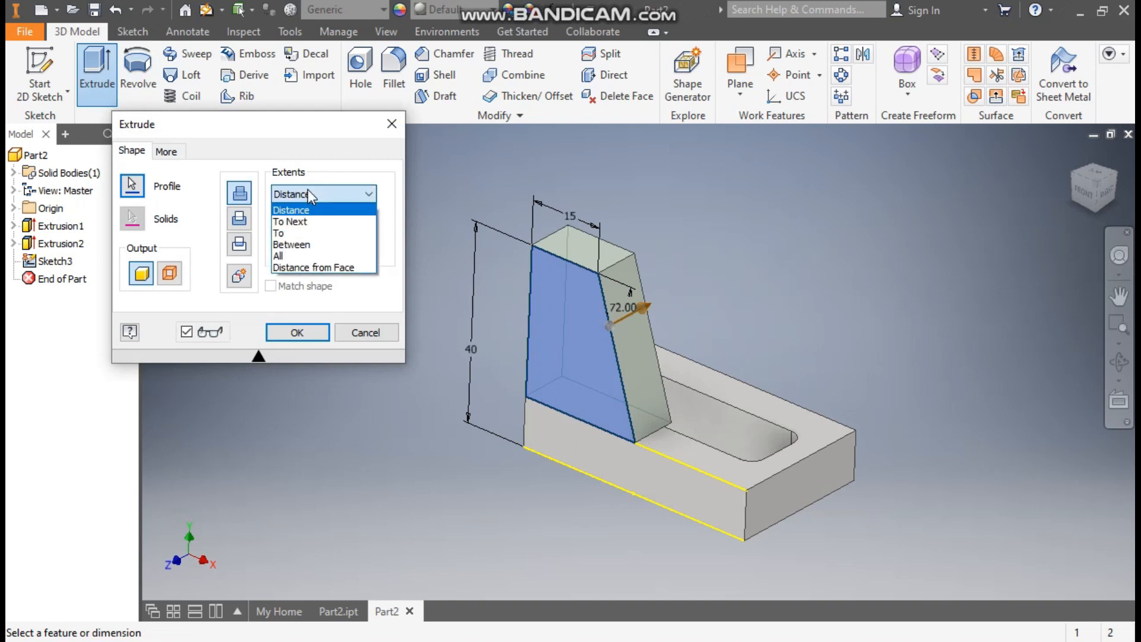
{"action": "left_click", "coordinate": [292, 233]}
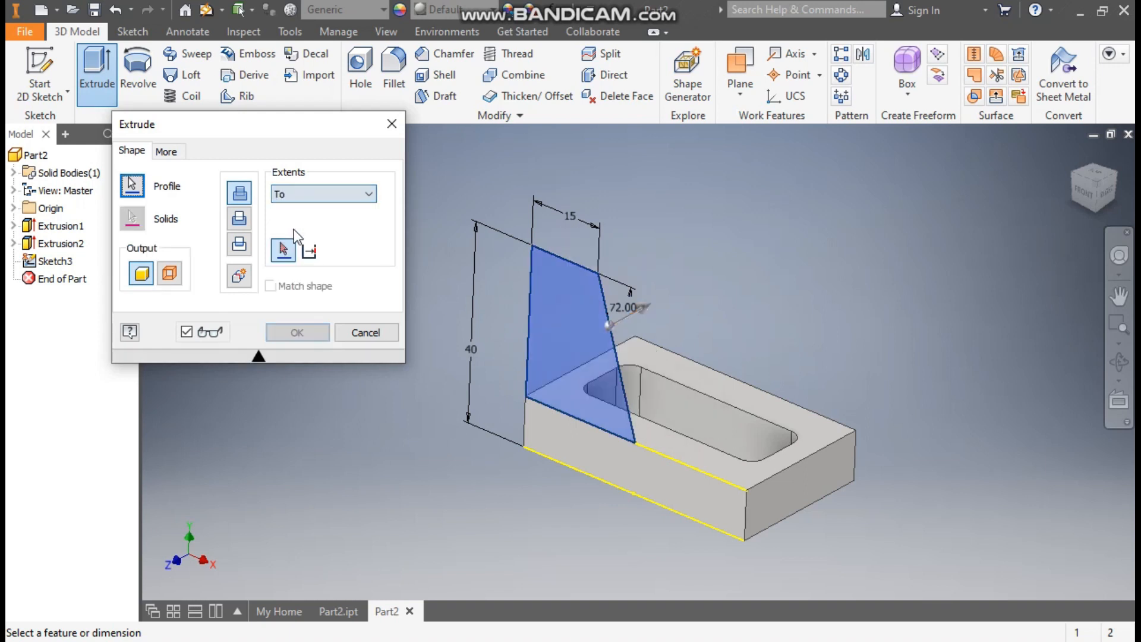
{"action": "left_click", "coordinate": [1112, 185]}
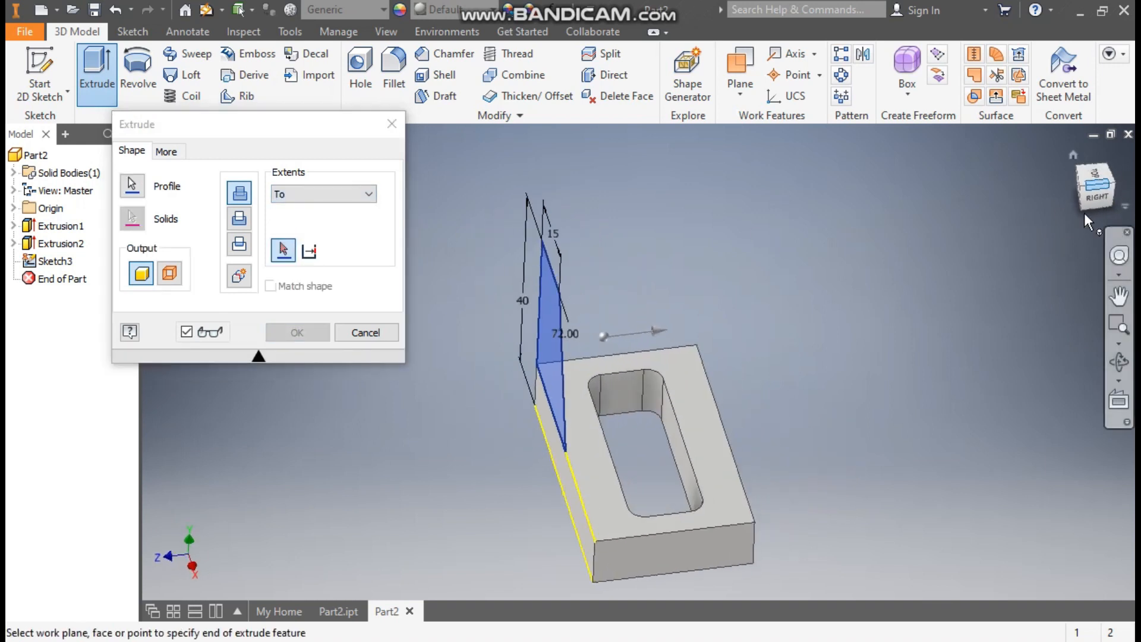
{"action": "left_click", "coordinate": [1109, 186]}
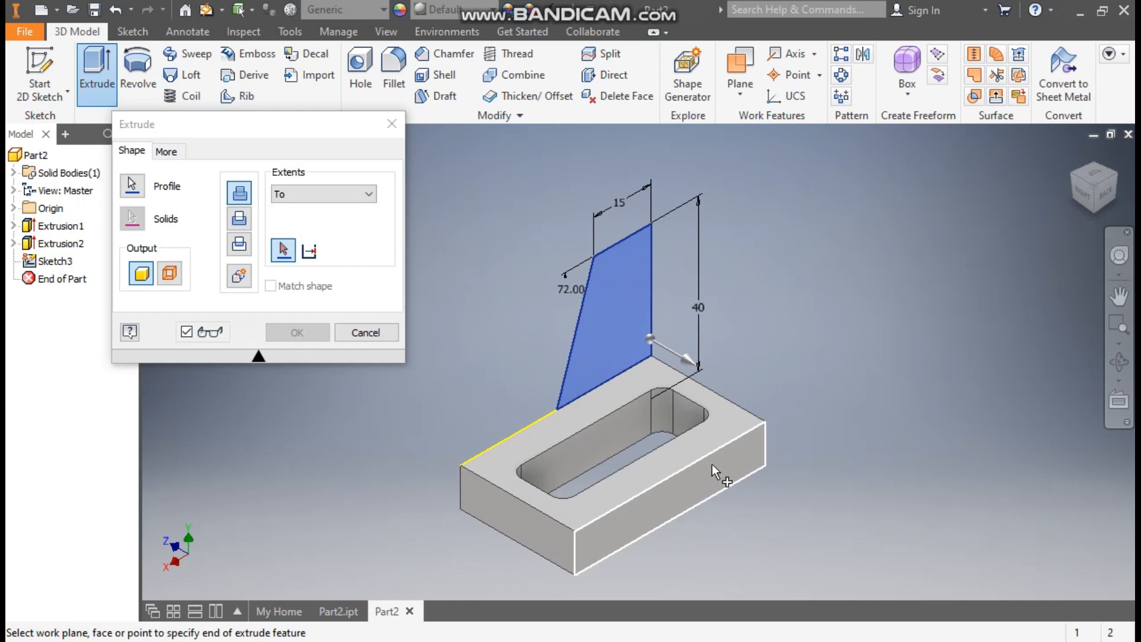
{"action": "left_click", "coordinate": [722, 465]}
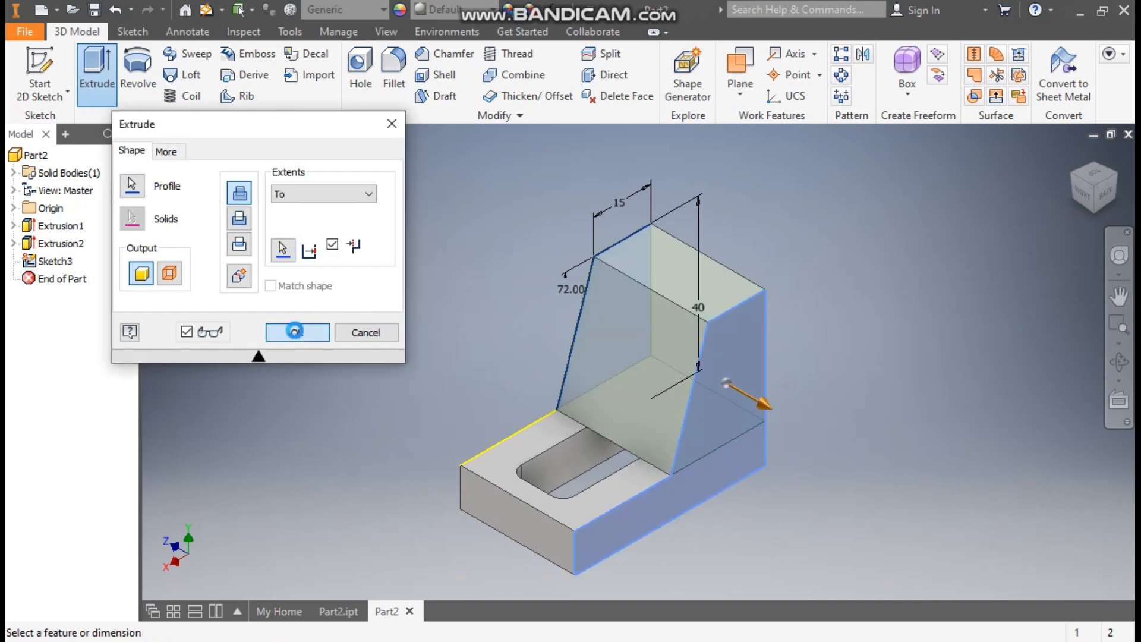
{"action": "left_click", "coordinate": [295, 331]}
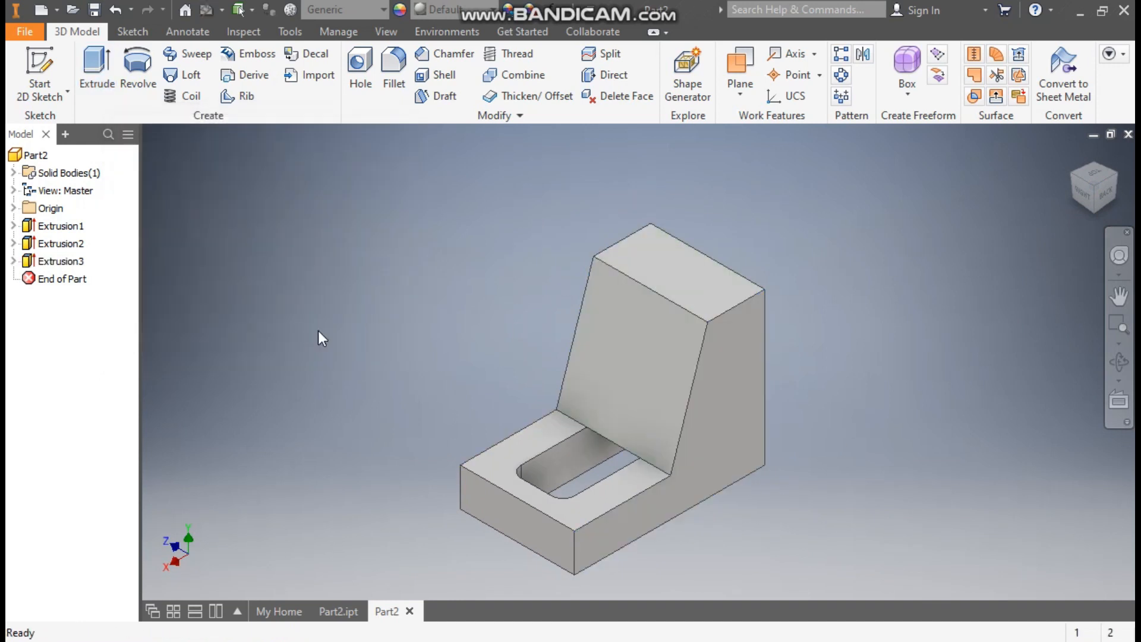
Sketch a two-point rectangle on the upright's vertical back face, about 7 mm below its top edge and 14 mm above its bottom edge.
{"action": "left_click", "coordinate": [1078, 172]}
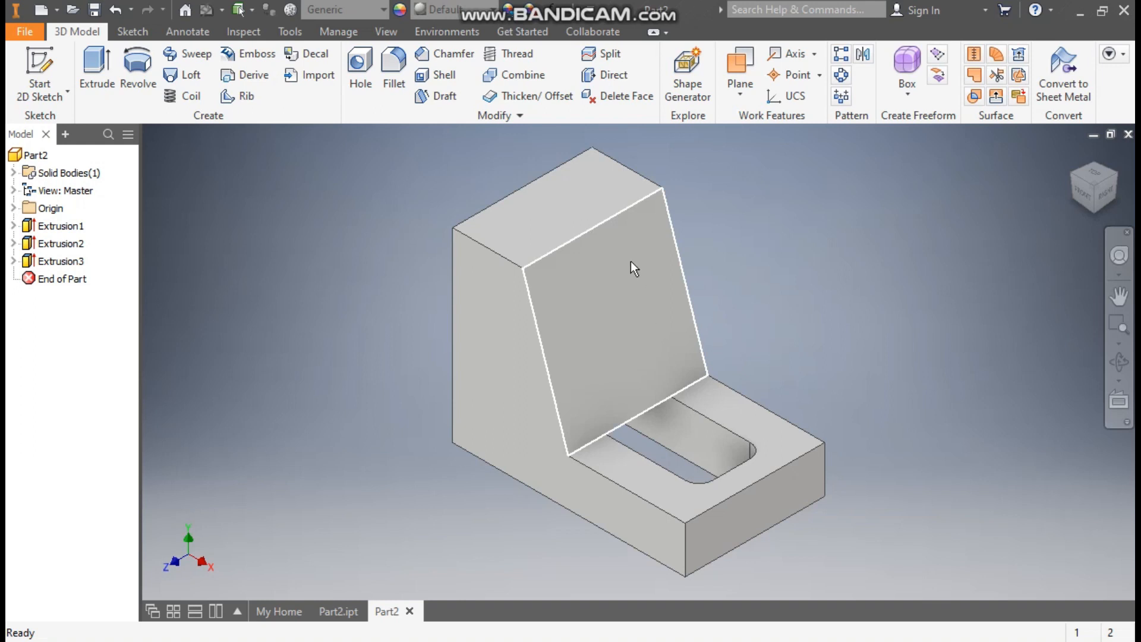
{"action": "left_click", "coordinate": [1067, 172]}
{"action": "key", "text": "F6"}
{"action": "left_click", "coordinate": [516, 414]}
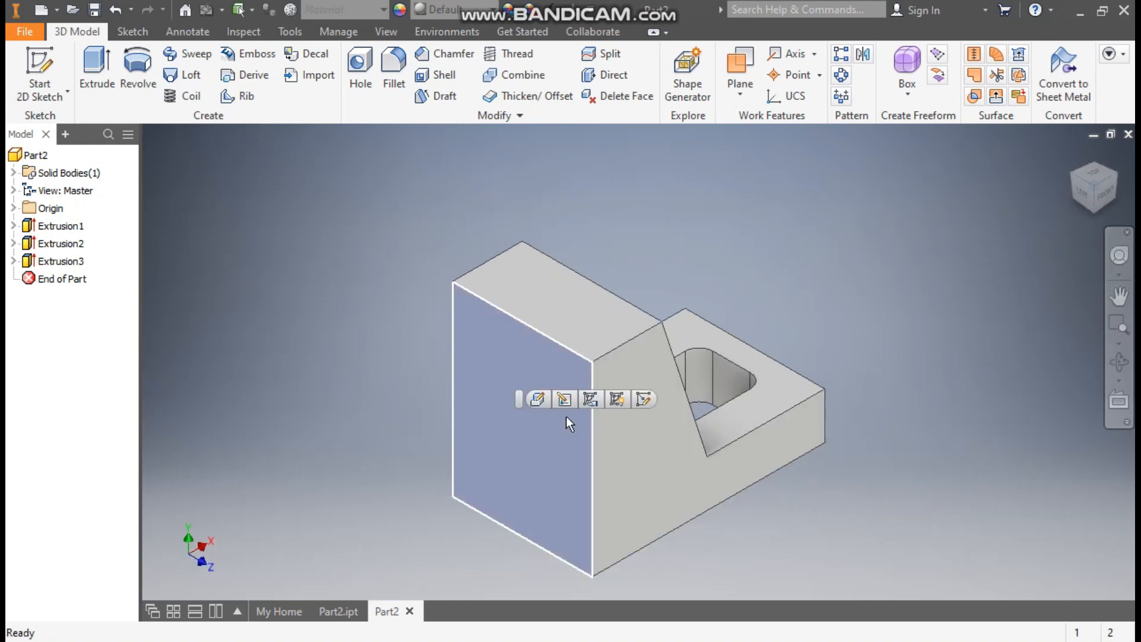
{"action": "left_click", "coordinate": [642, 399]}
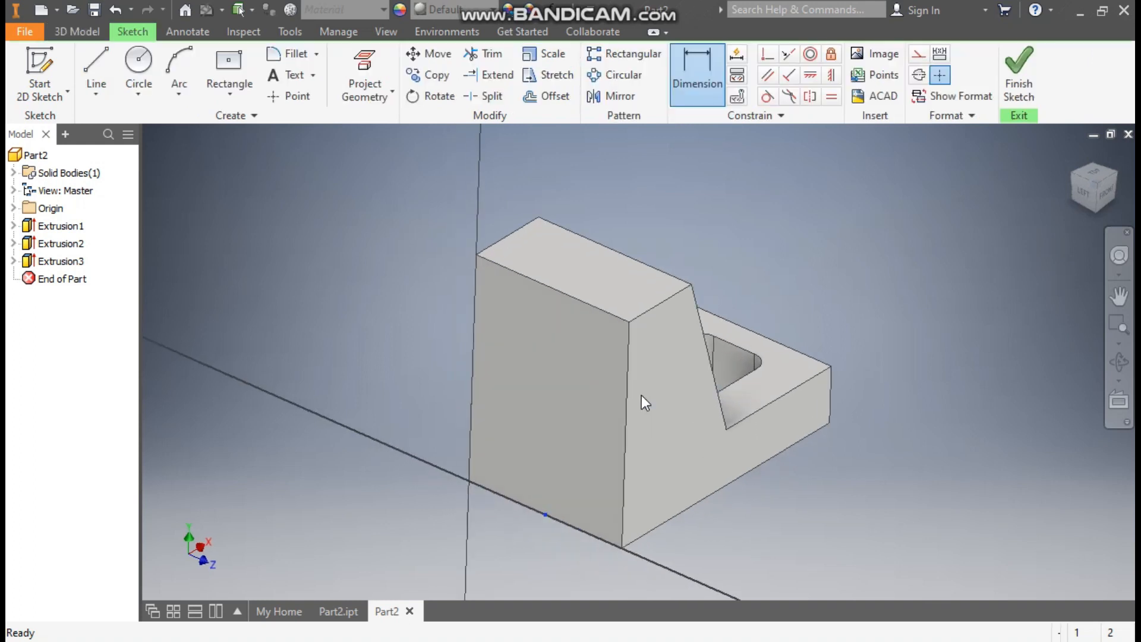
{"action": "left_click", "coordinate": [226, 94]}
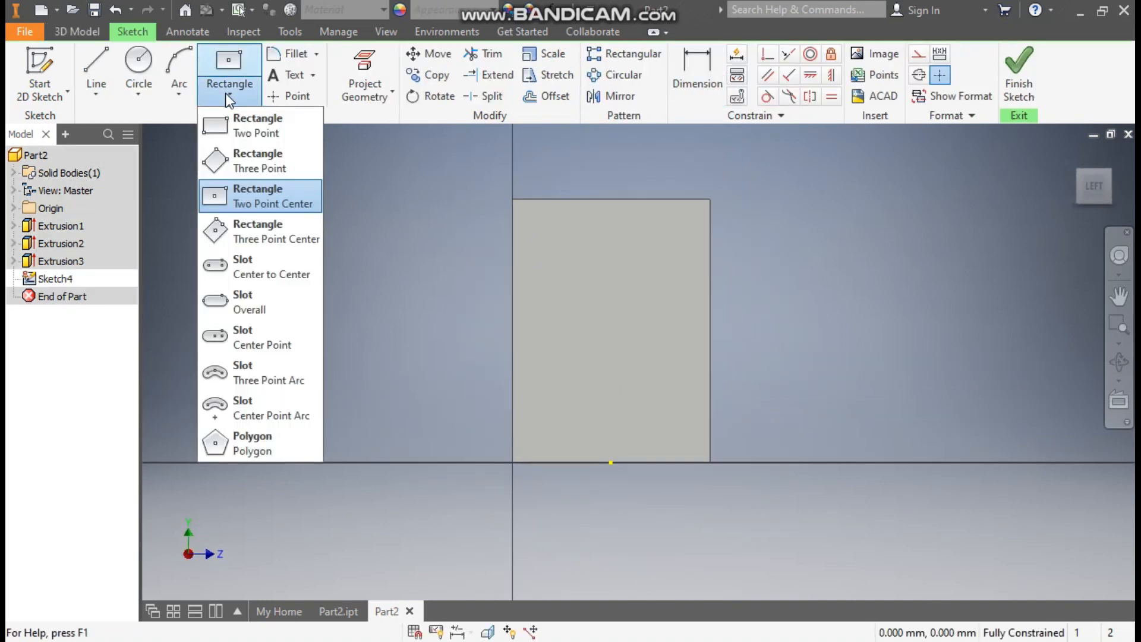
{"action": "left_click", "coordinate": [229, 126]}
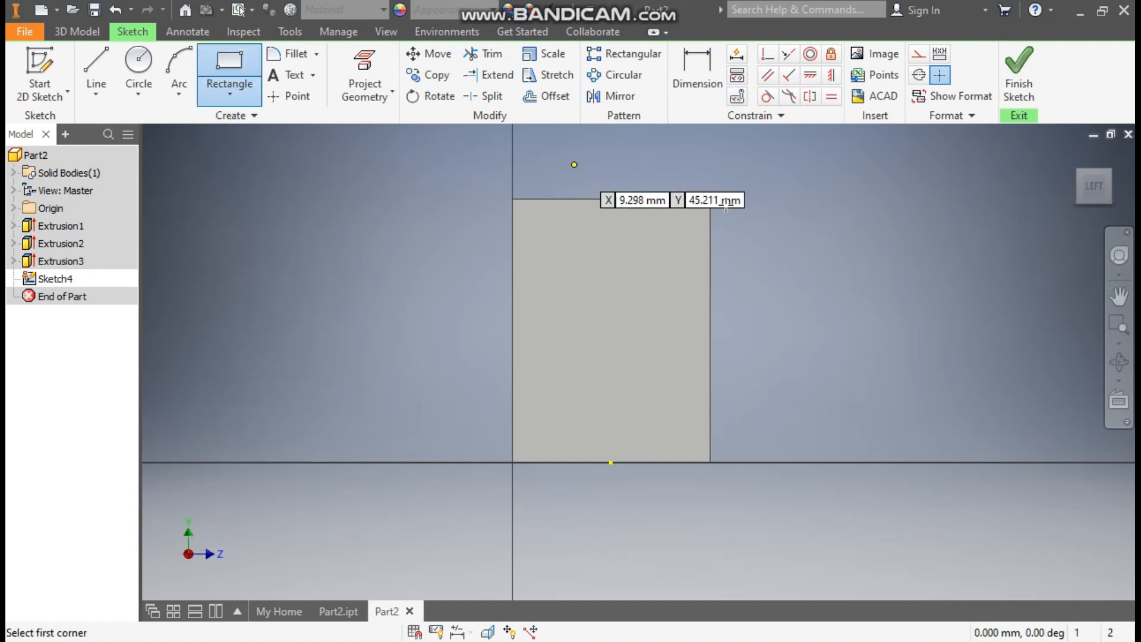
{"action": "left_click", "coordinate": [548, 244]}
{"action": "left_click", "coordinate": [666, 367]}
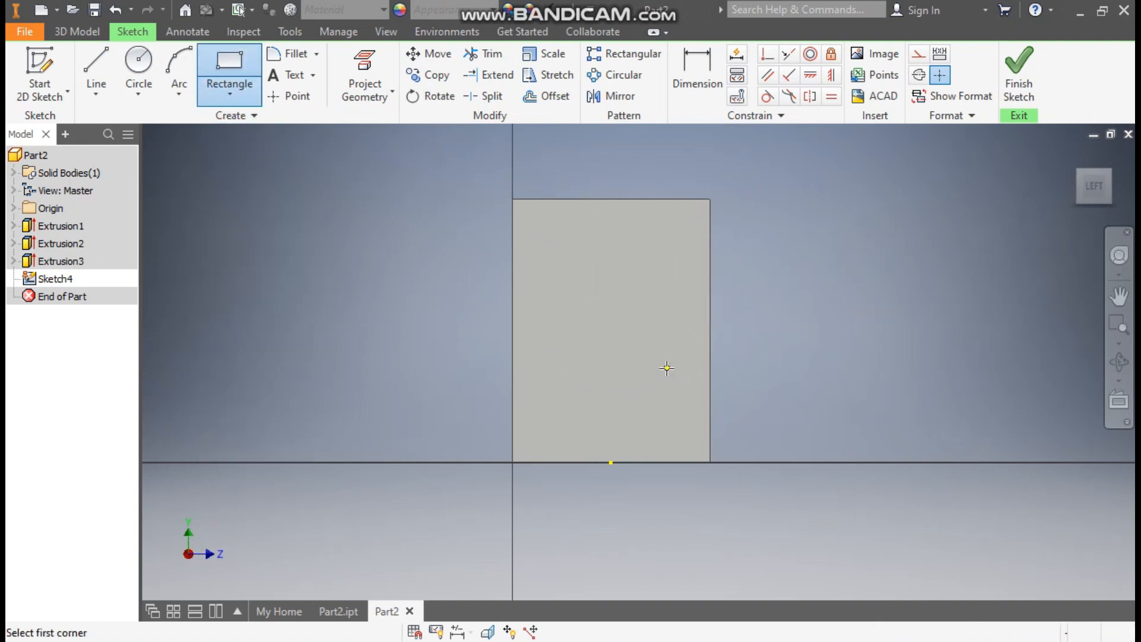
Dimension the distance between the back face's top edge and the rectangle's top edge as 10 mm.
{"action": "left_click", "coordinate": [700, 69]}
{"action": "left_click", "coordinate": [637, 208]}
{"action": "left_click", "coordinate": [630, 245]}
{"action": "left_click", "coordinate": [761, 220]}
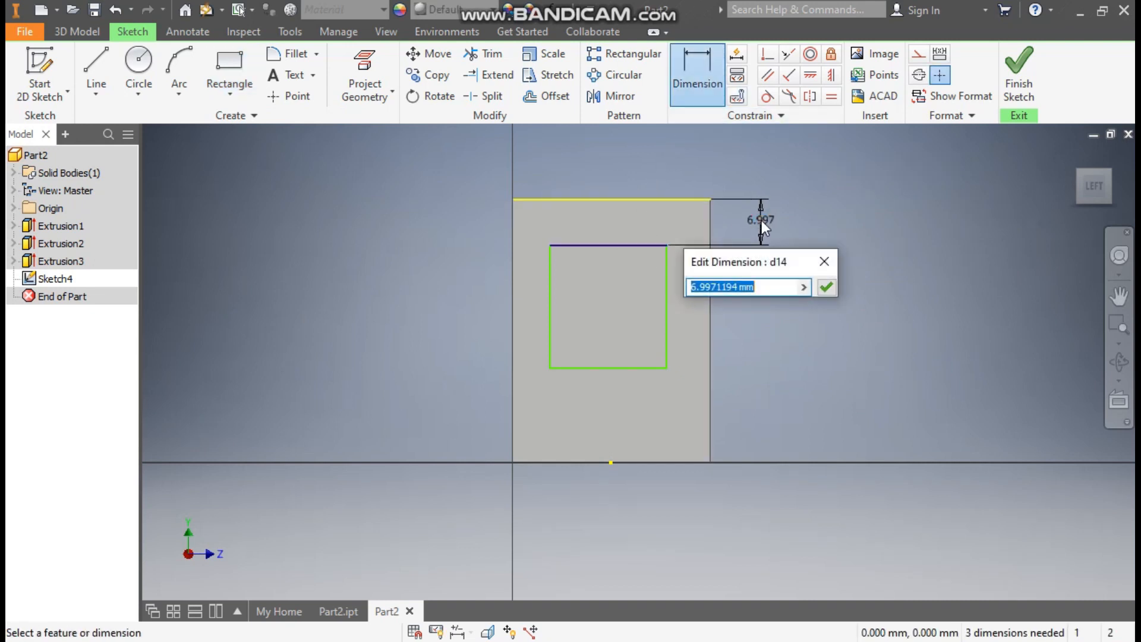
{"action": "type", "text": "10"}
{"action": "key", "text": "Return"}
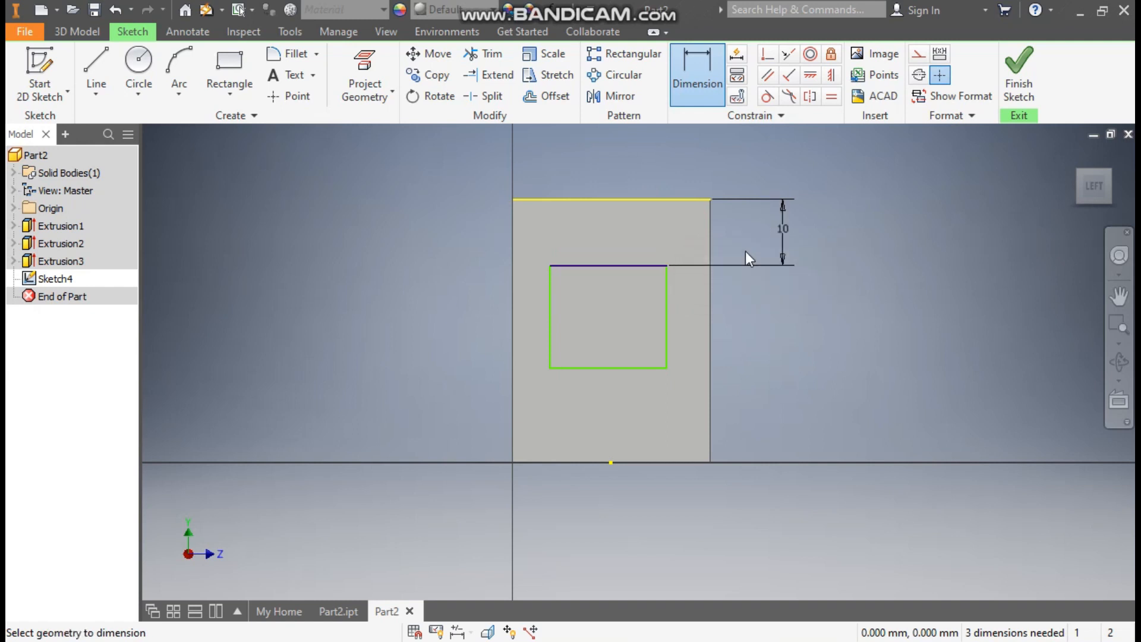
Dimension the distance between the rectangle's bottom edge and the back face's bottom edge as 10 mm.
{"action": "left_click", "coordinate": [649, 373]}
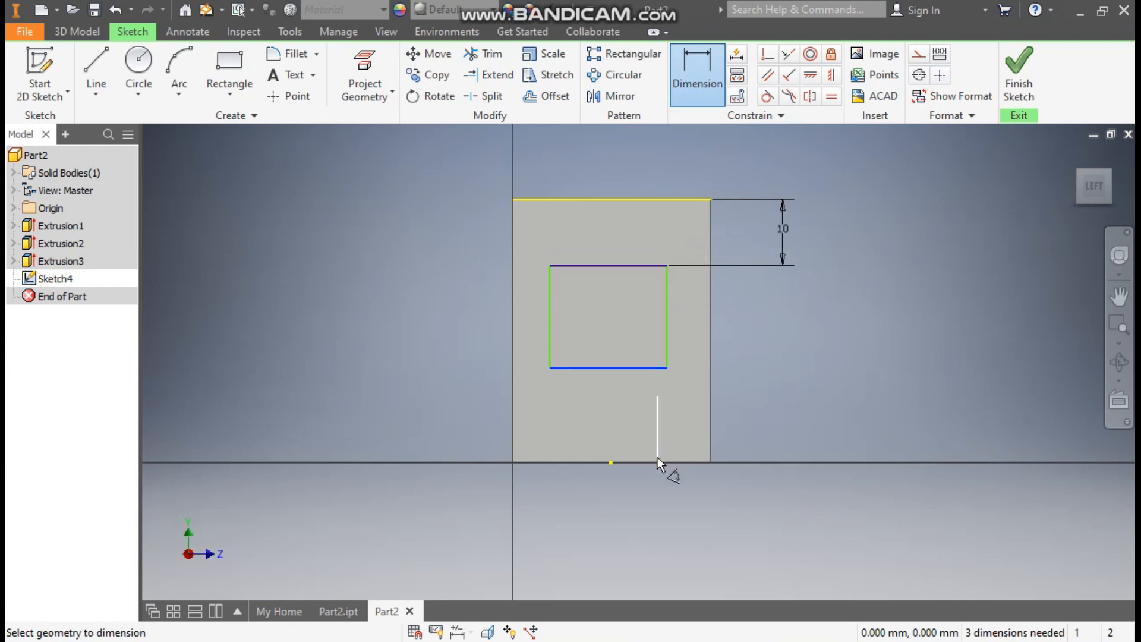
{"action": "left_click", "coordinate": [673, 461]}
{"action": "left_click", "coordinate": [798, 409]}
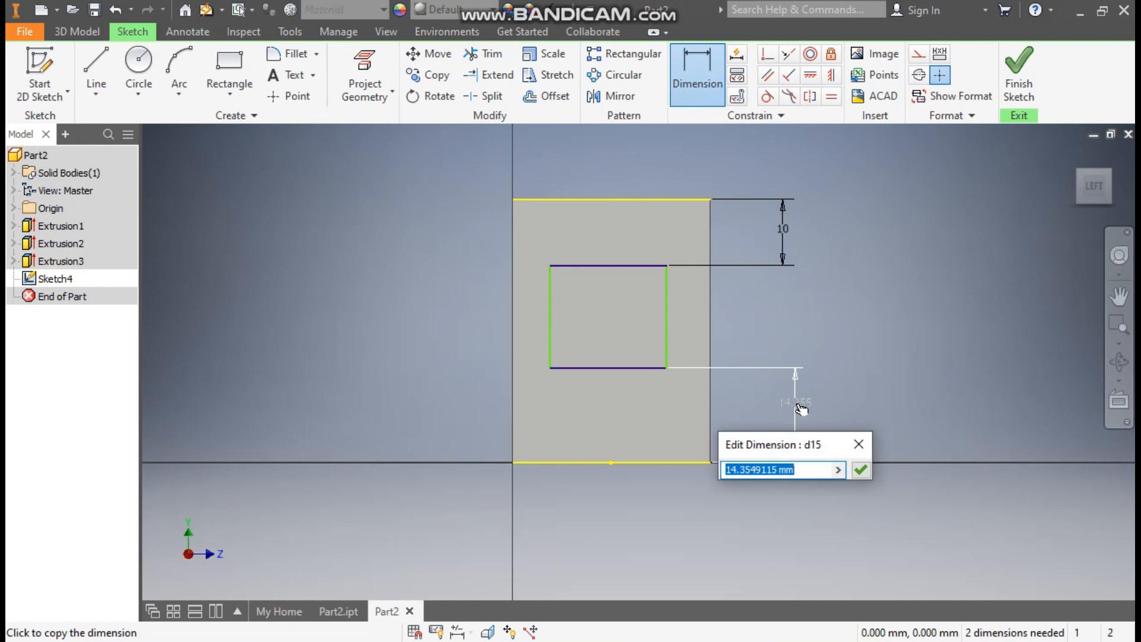
{"action": "type", "text": "10"}
{"action": "key", "text": "Return"}
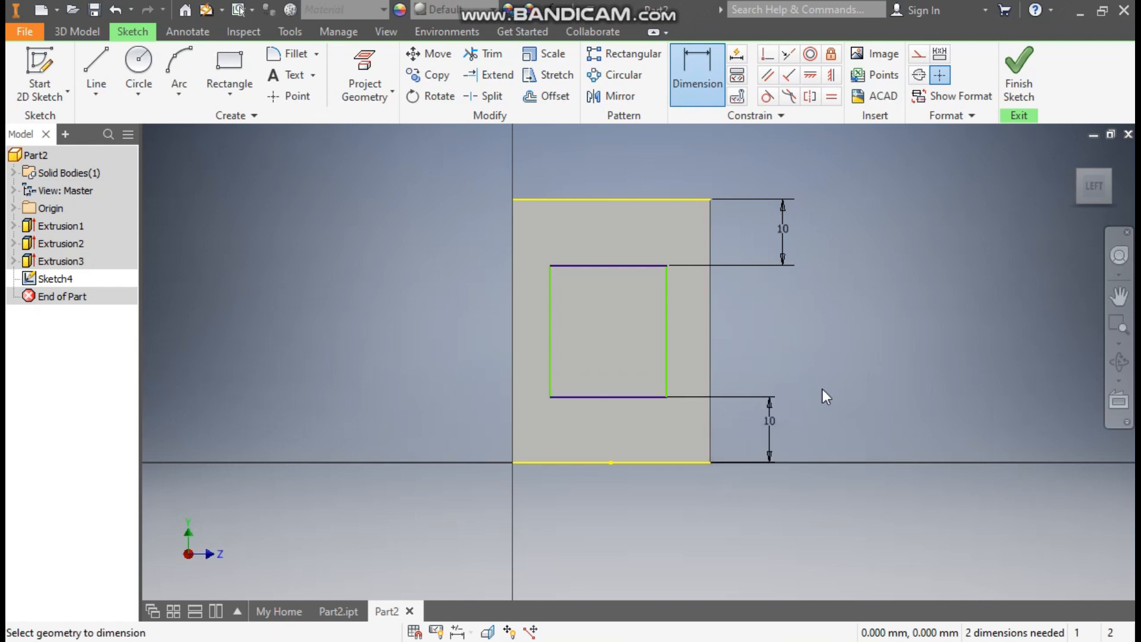
Dimension the rectangle's width to 20 mm.
{"action": "left_click", "coordinate": [643, 265]}
{"action": "left_click", "coordinate": [636, 230]}
{"action": "type", "text": "20"}
{"action": "key", "text": "Return"}
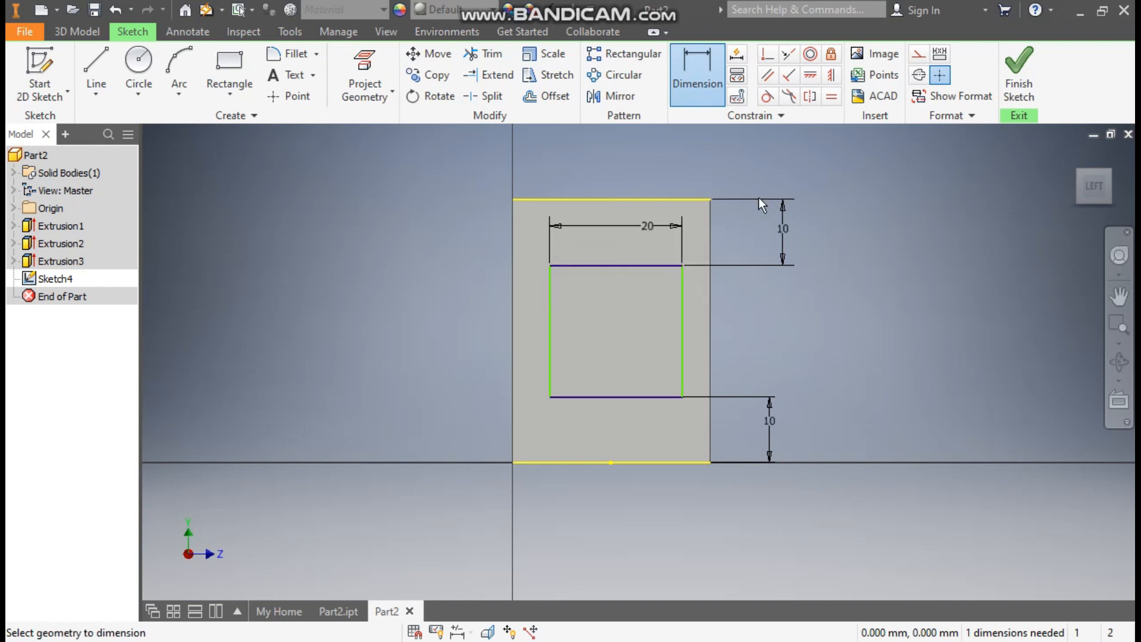
Align the midpoint of the rectangle's bottom edge vertically with the point at the middle of the back face's bottom edge.
{"action": "left_click", "coordinate": [832, 76]}
{"action": "left_click", "coordinate": [614, 396]}
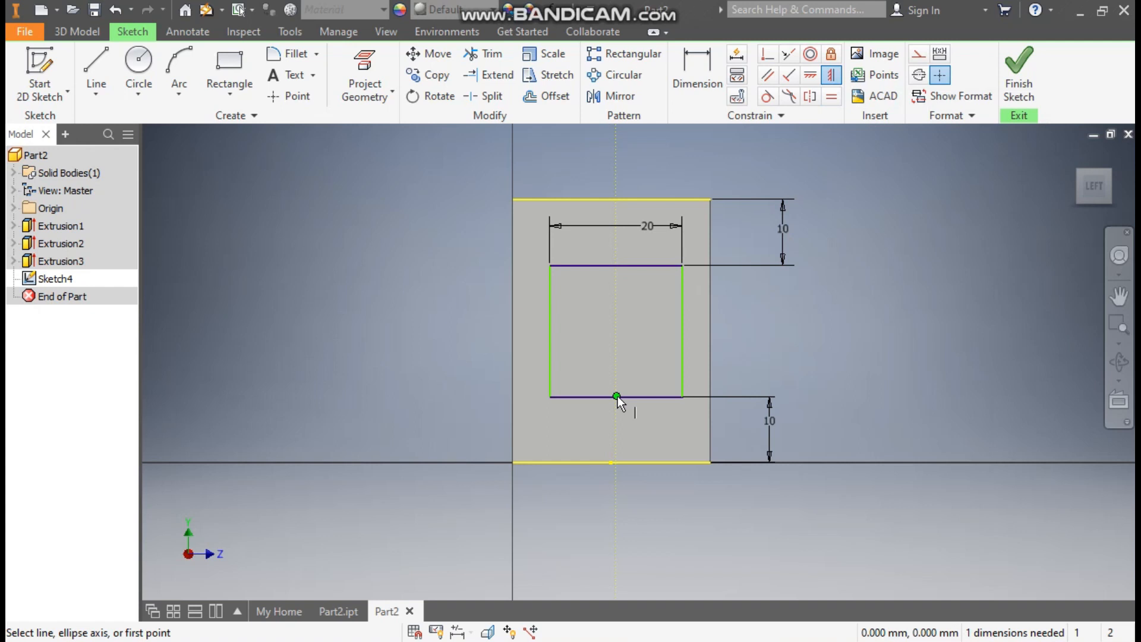
{"action": "left_click", "coordinate": [611, 462]}
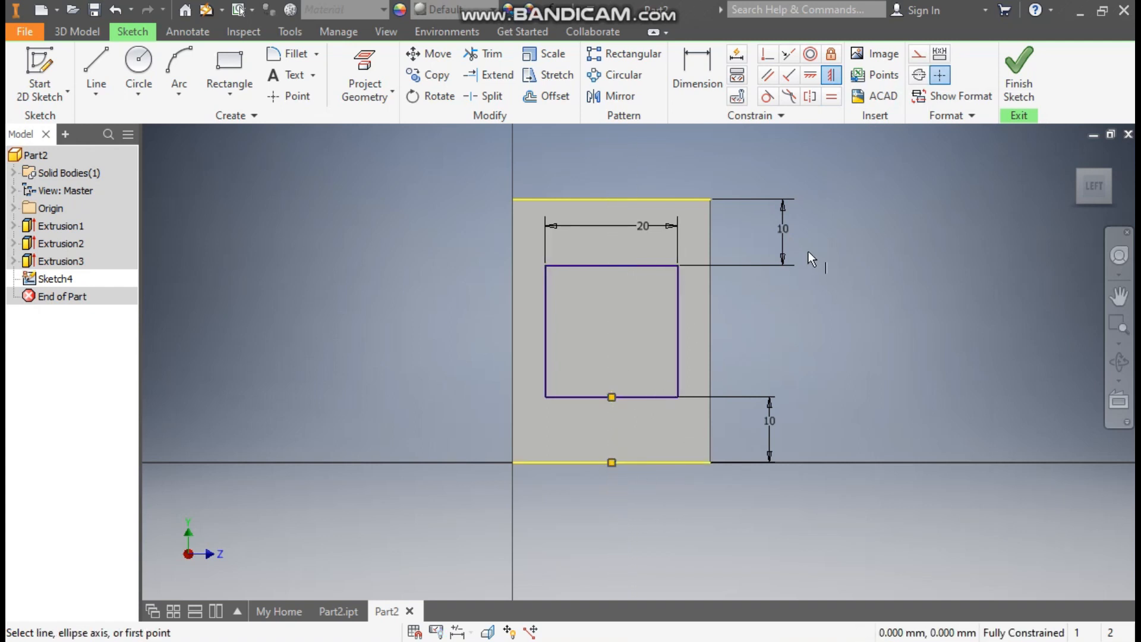
Round the rectangle's two upper corners with 5 mm sketch fillets.
{"action": "left_click", "coordinate": [290, 55]}
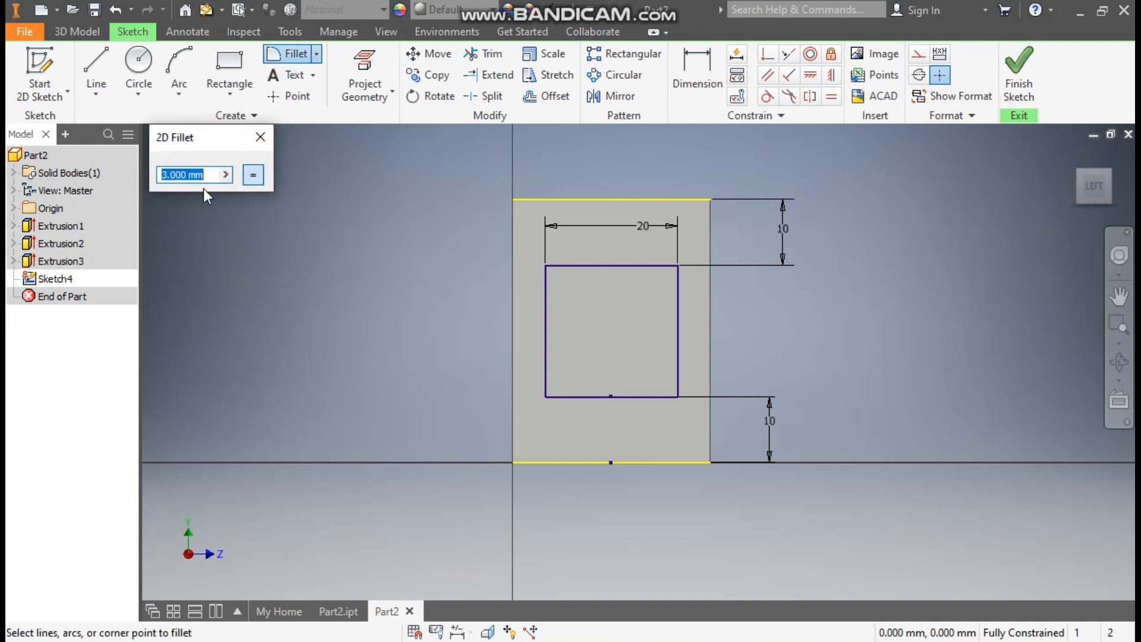
{"action": "type", "text": "5"}
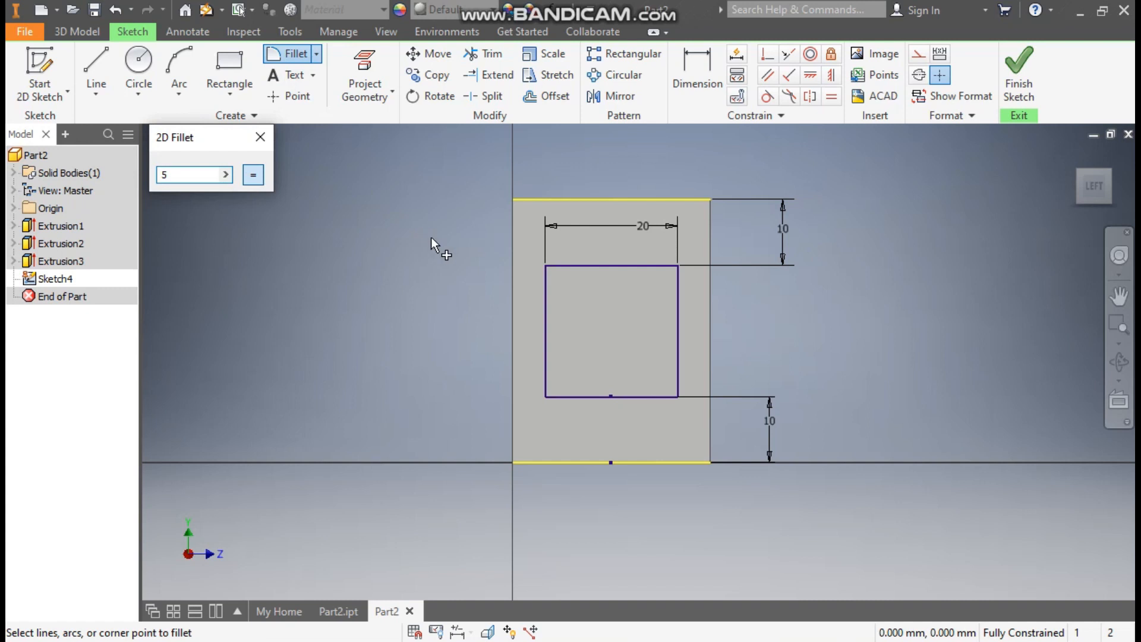
{"action": "left_click", "coordinate": [605, 266]}
{"action": "left_click", "coordinate": [546, 294]}
{"action": "left_click", "coordinate": [635, 267]}
{"action": "left_click", "coordinate": [676, 298]}
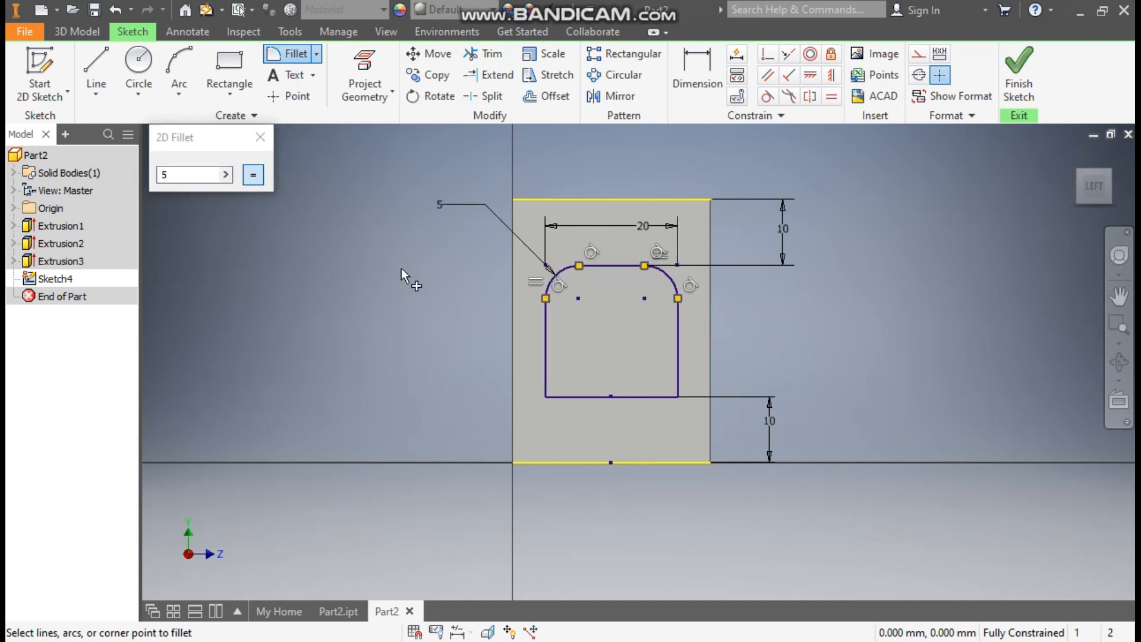
{"action": "left_click", "coordinate": [260, 137]}
Finish the sketch and cut the rounded profile through the upright with an Extrude using the All extent.
{"action": "left_click", "coordinate": [1019, 72]}
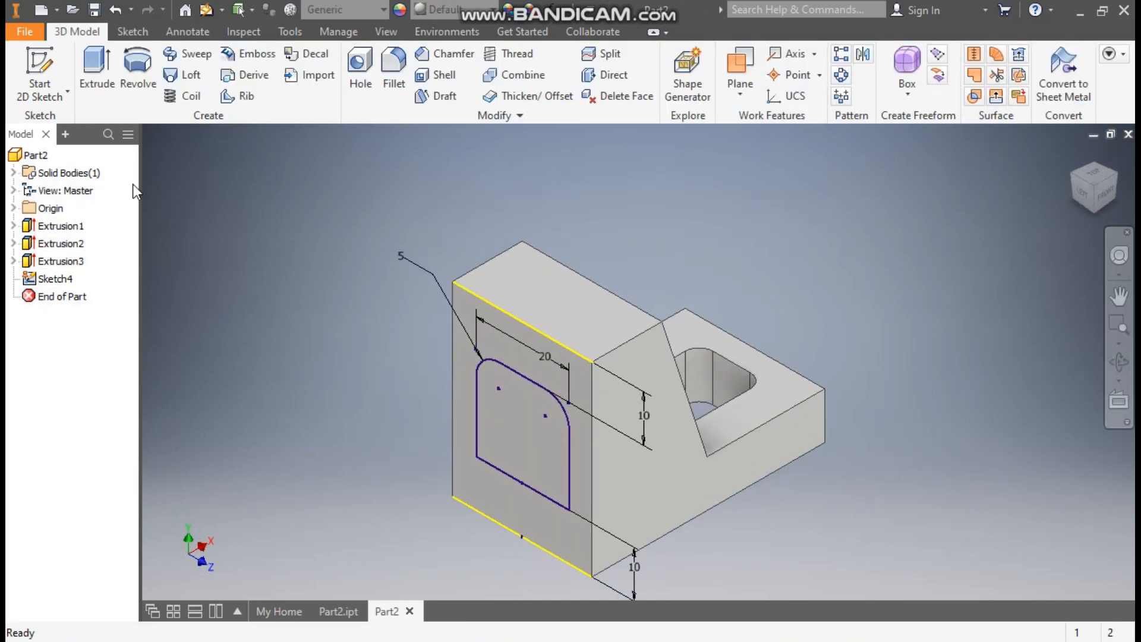
{"action": "left_click", "coordinate": [102, 70]}
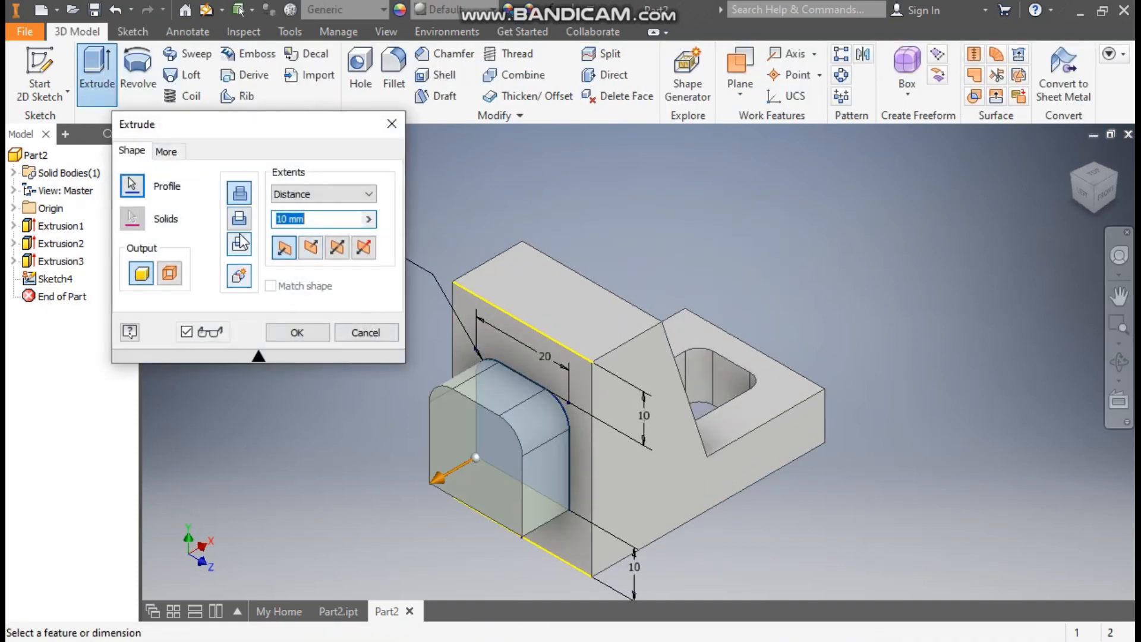
{"action": "left_click", "coordinate": [240, 218]}
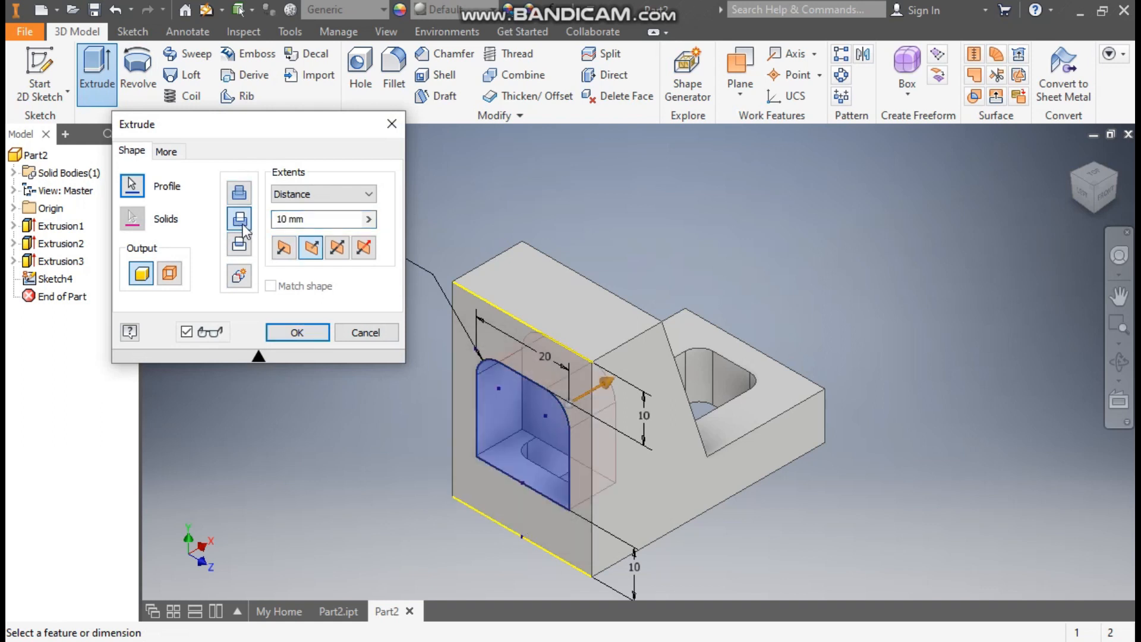
{"action": "left_click", "coordinate": [298, 194]}
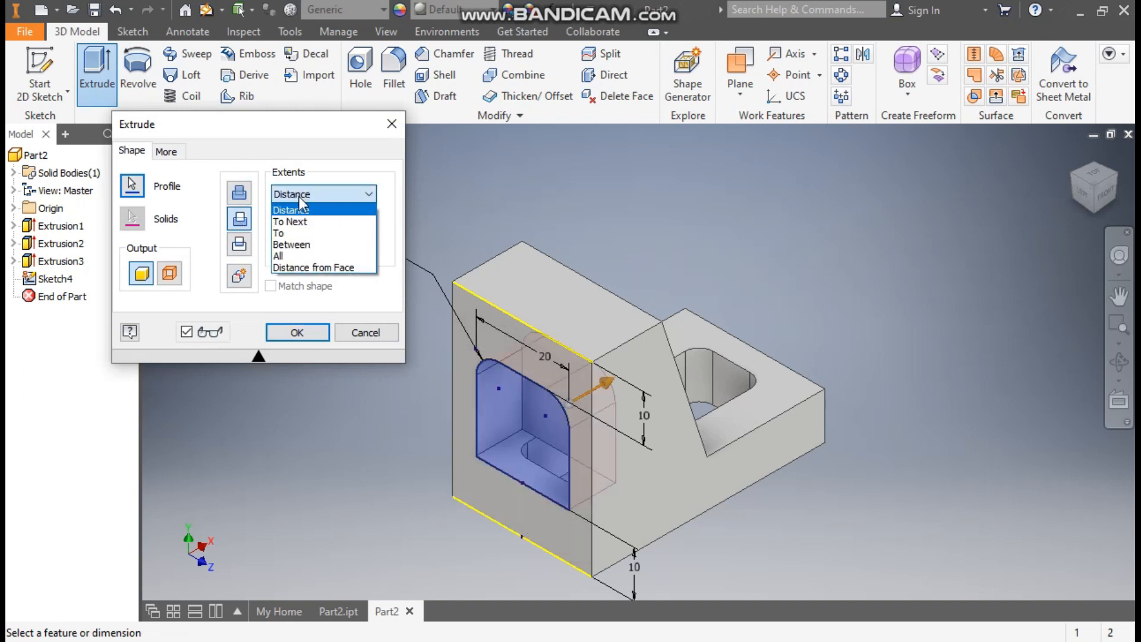
{"action": "left_click", "coordinate": [288, 255]}
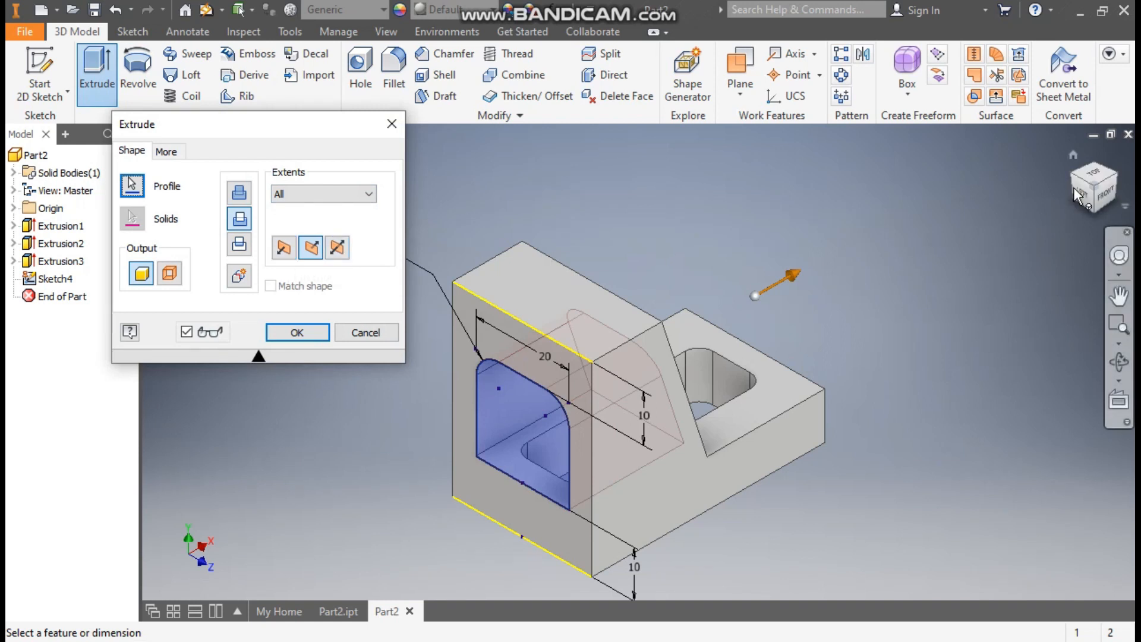
{"action": "left_click", "coordinate": [1099, 197]}
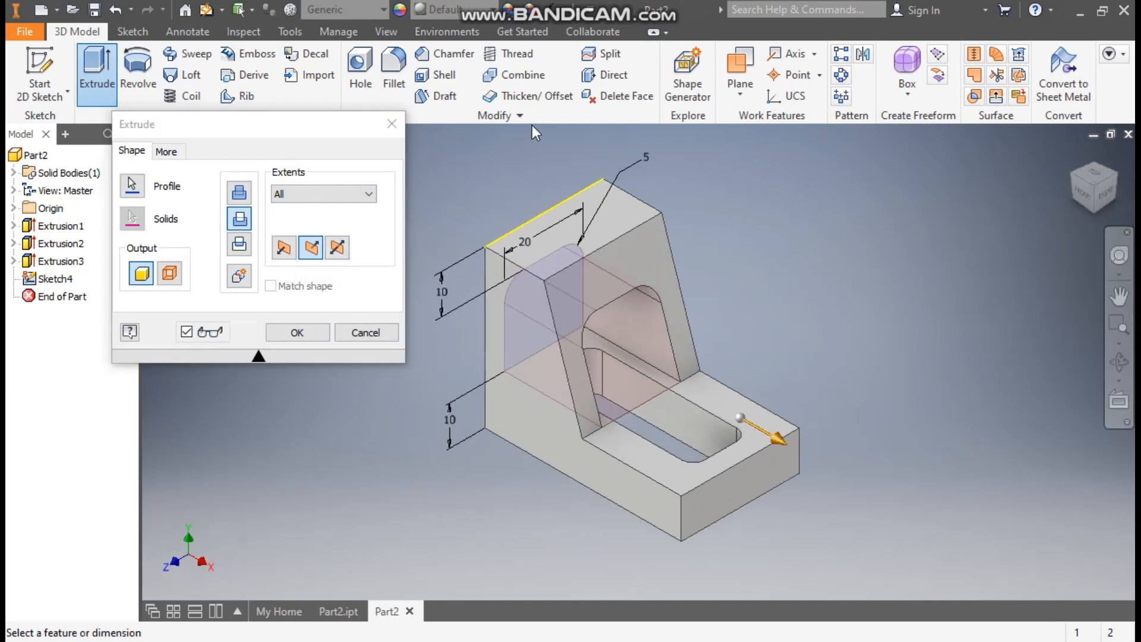
{"action": "left_click", "coordinate": [307, 331]}
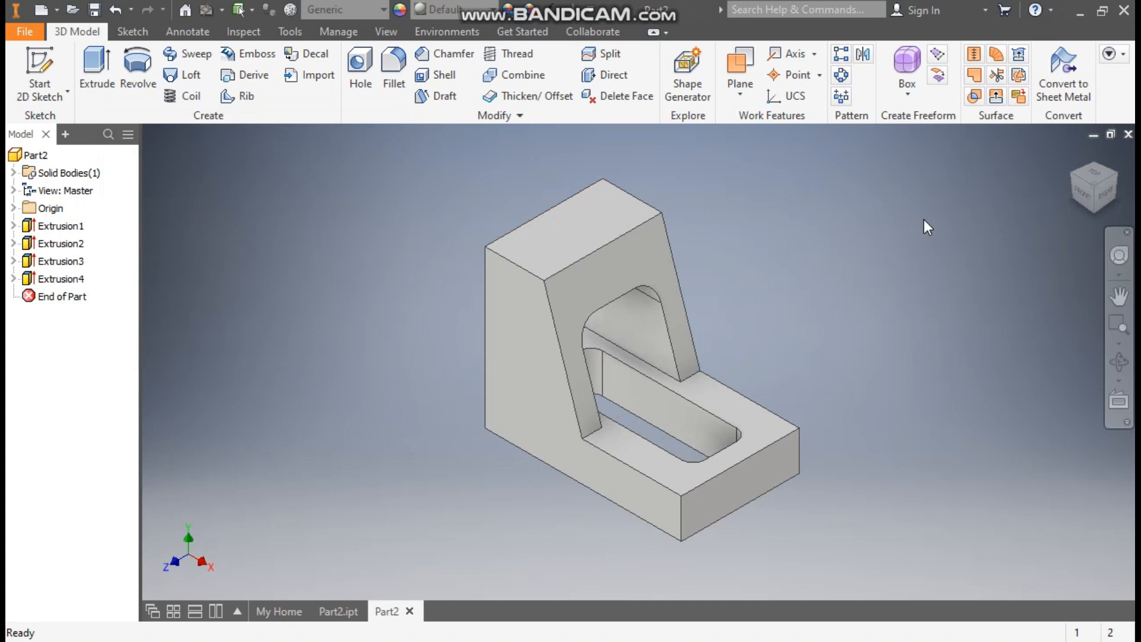
Start a sketch on the upright's top face and draw a 6 mm diameter circle on it.
{"action": "left_click", "coordinate": [596, 224]}
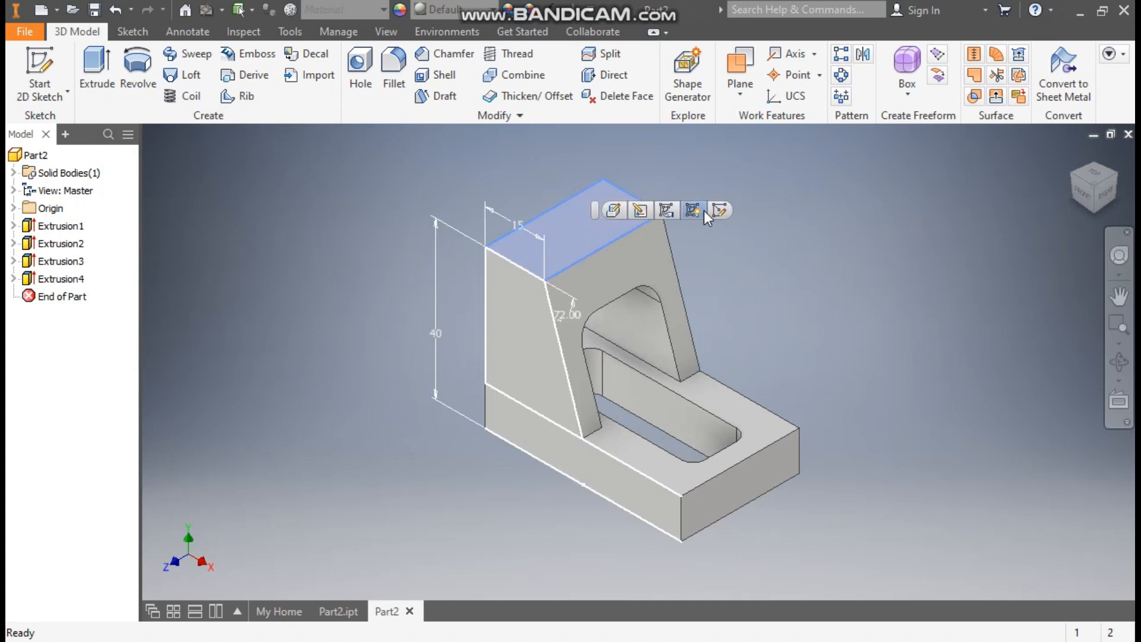
{"action": "key", "text": "s"}
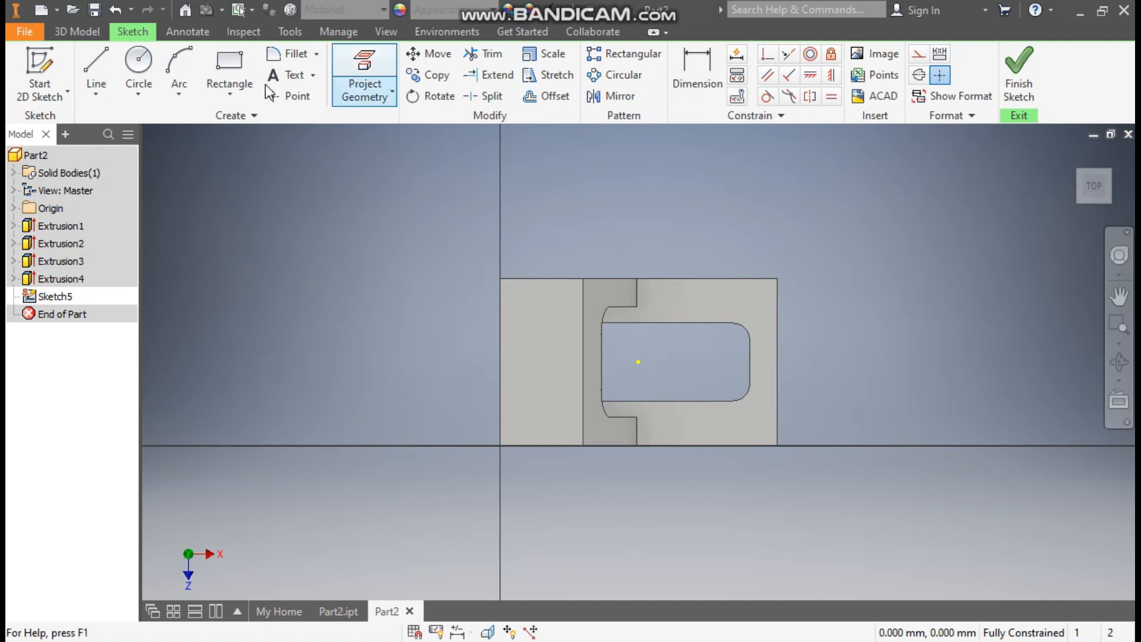
{"action": "left_click", "coordinate": [142, 66]}
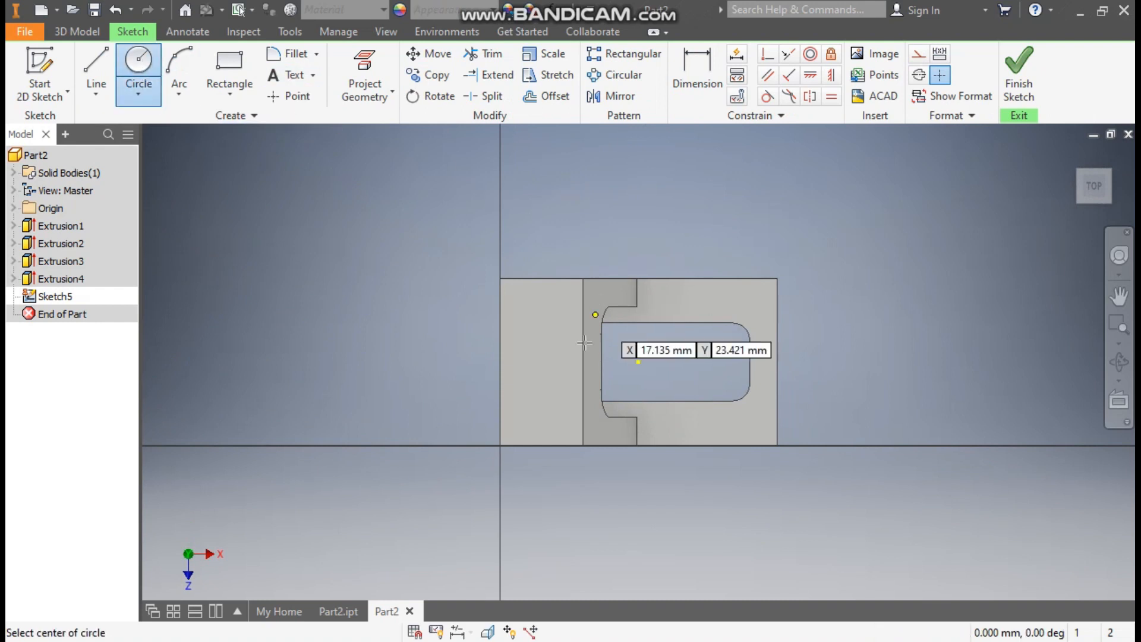
{"action": "left_click", "coordinate": [539, 362]}
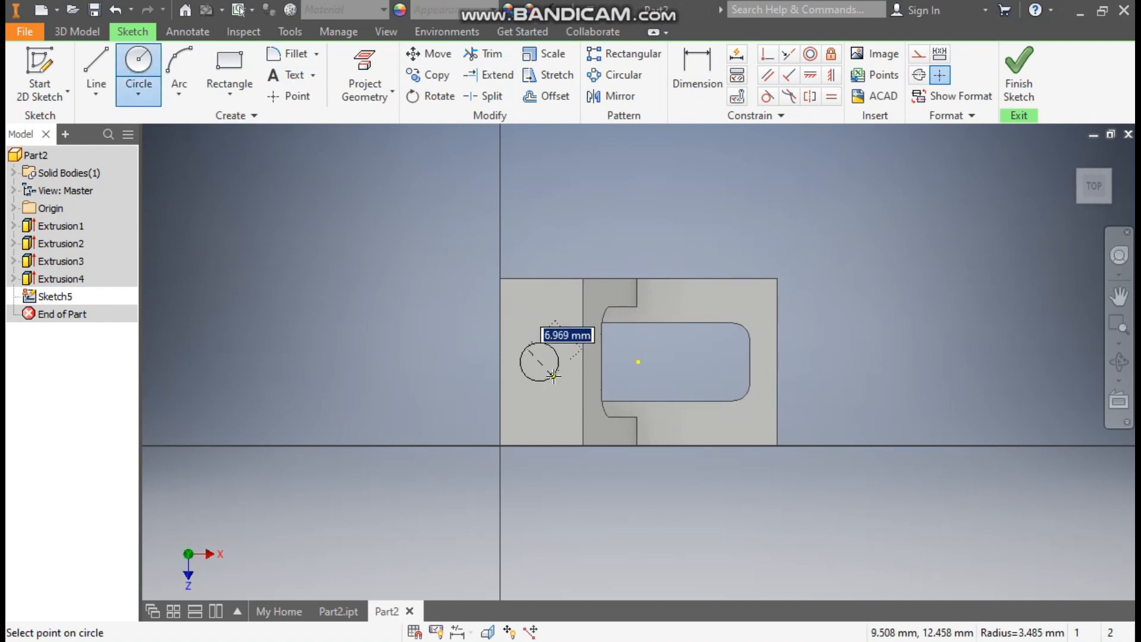
{"action": "type", "text": "6"}
{"action": "key", "text": "Return"}
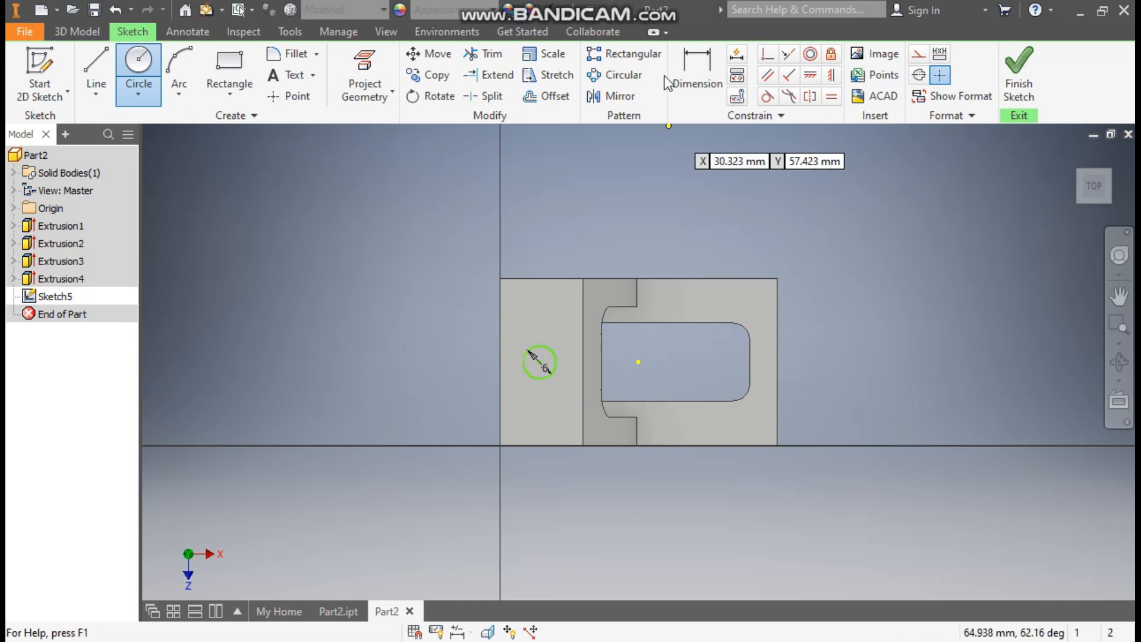
Dimension the circle's center 8 mm from the back edge of the upright's top face.
{"action": "left_click", "coordinate": [692, 64]}
{"action": "left_click", "coordinate": [501, 392]}
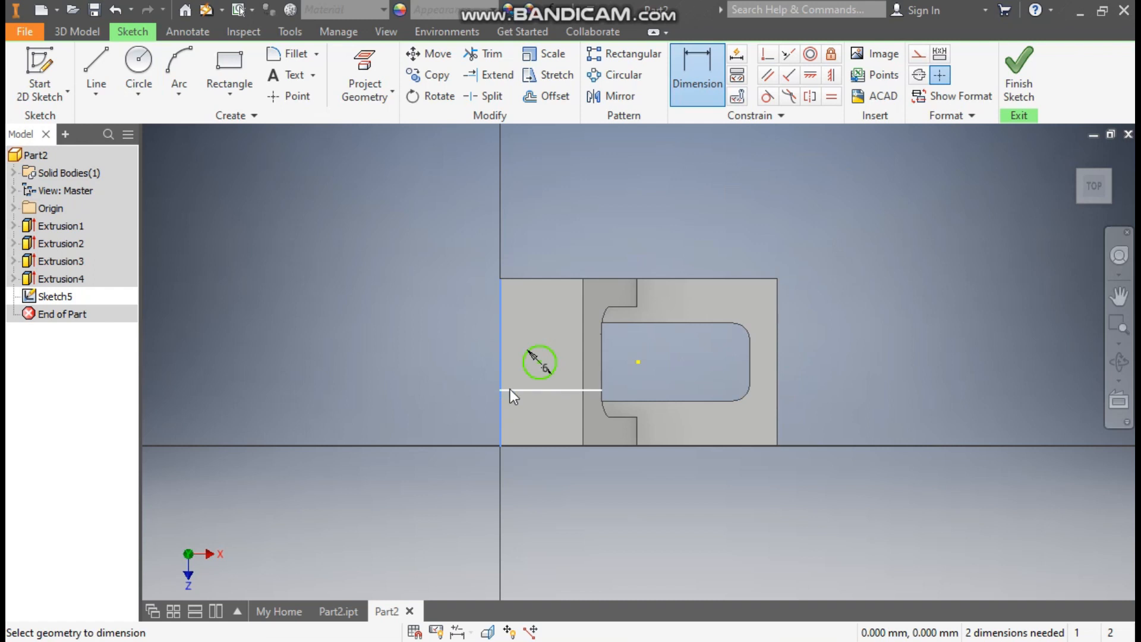
{"action": "left_click", "coordinate": [540, 363]}
{"action": "left_click", "coordinate": [532, 228]}
{"action": "type", "text": "8"}
{"action": "key", "text": "Return"}
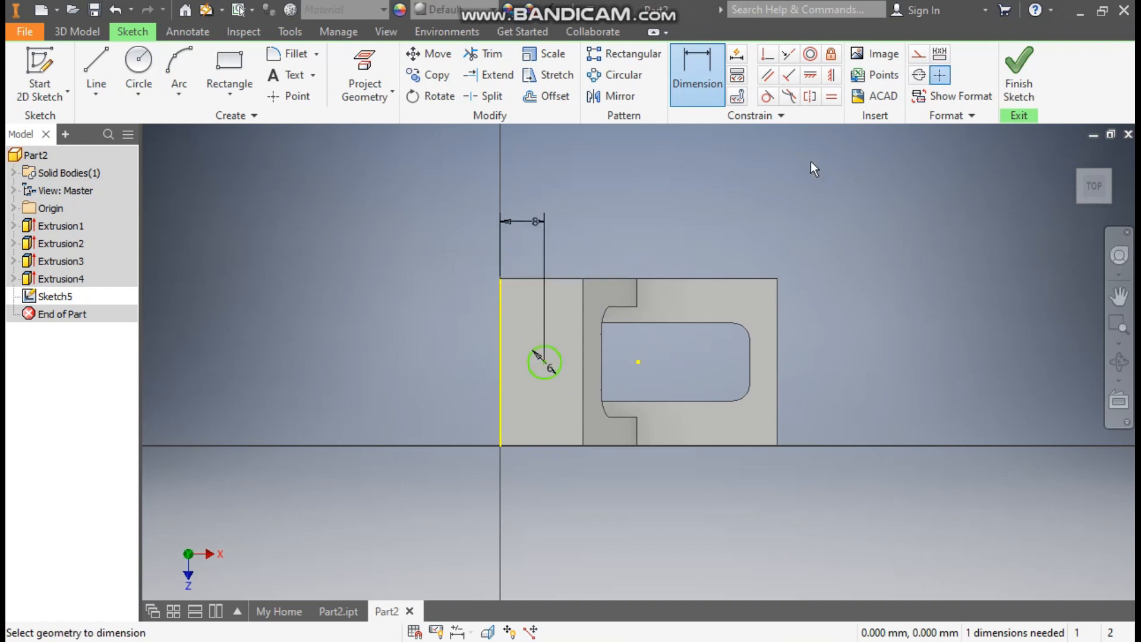
Align the circle's center horizontally with the sketch point inside the base slot.
{"action": "left_click", "coordinate": [812, 74]}
{"action": "left_click", "coordinate": [813, 73]}
{"action": "left_click", "coordinate": [638, 361]}
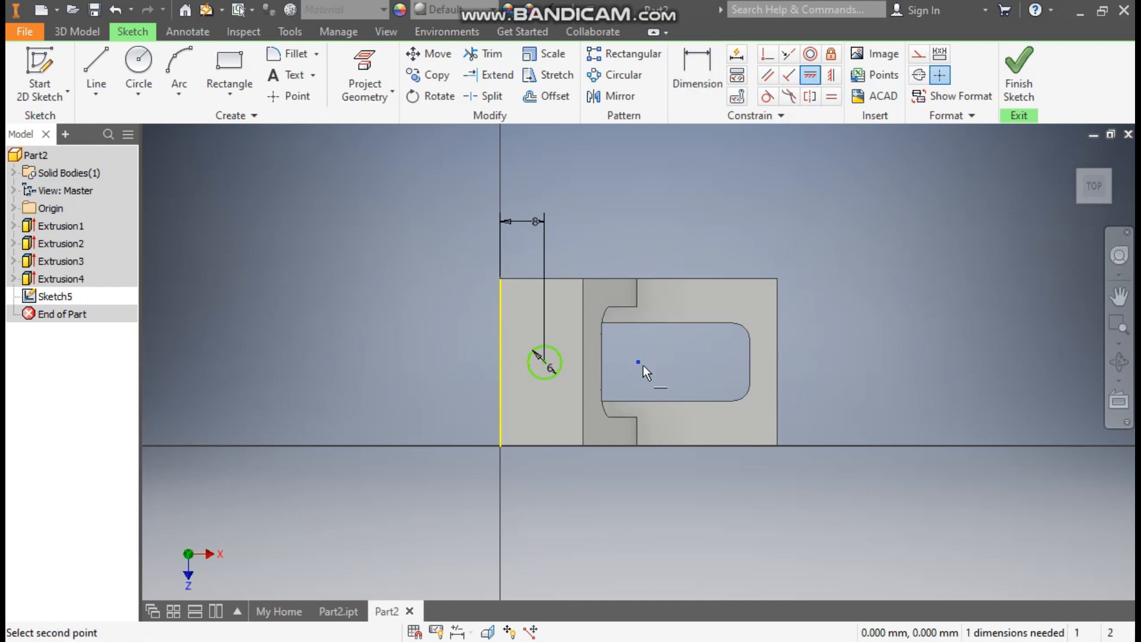
{"action": "left_click", "coordinate": [545, 362]}
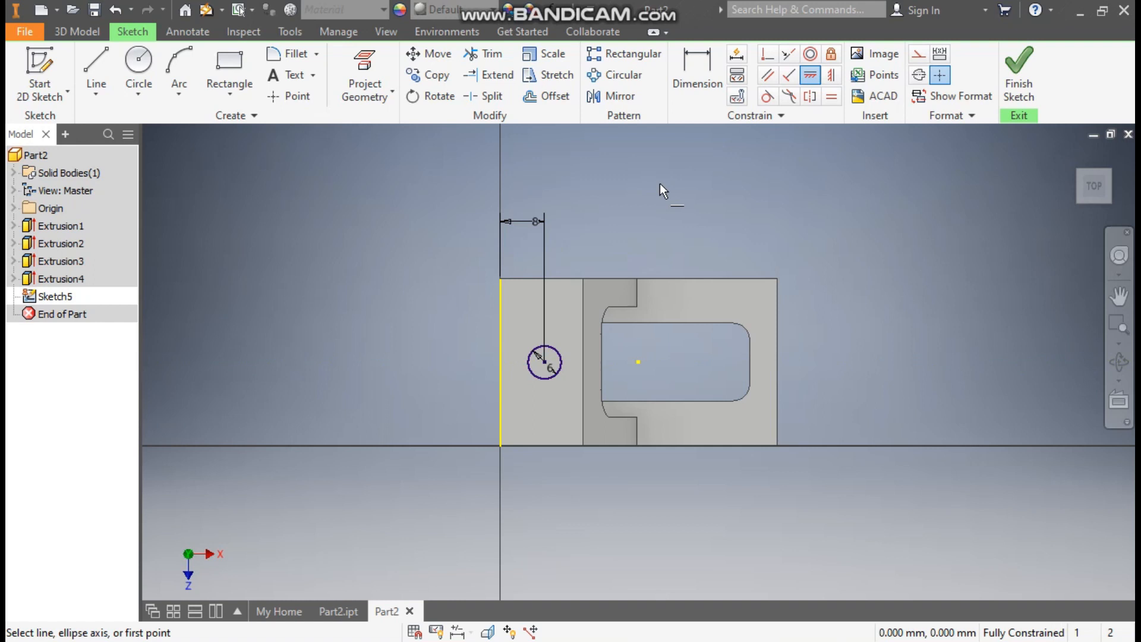
Cut the 6 mm circle down through the upright's top with an Extrude using the All extent.
{"action": "left_click", "coordinate": [78, 33]}
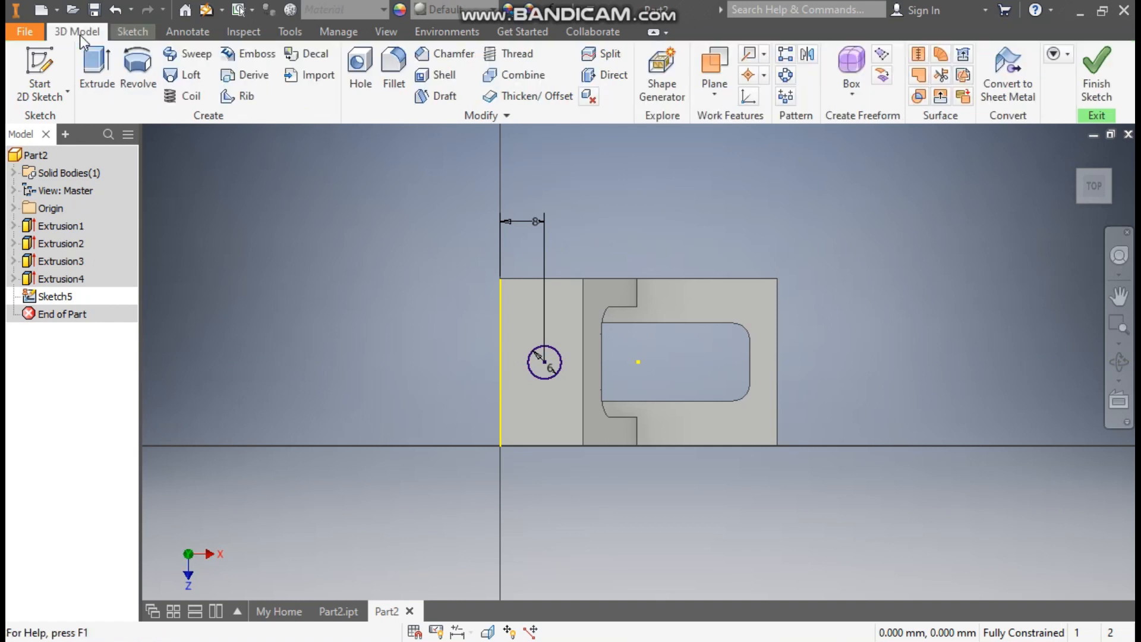
{"action": "left_click", "coordinate": [99, 71]}
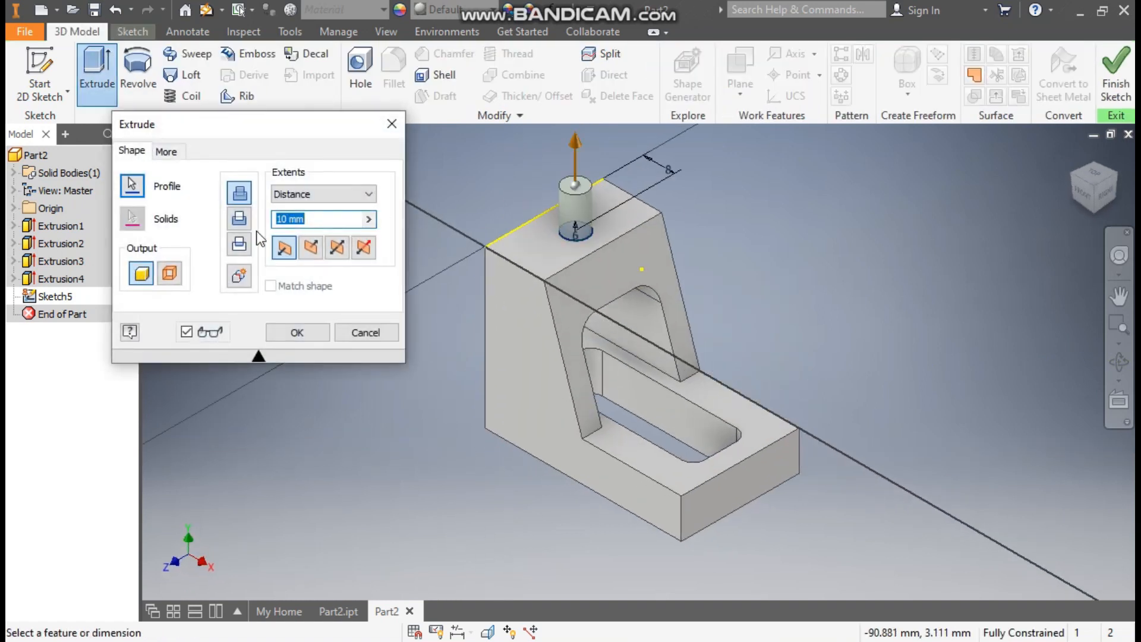
{"action": "left_click", "coordinate": [240, 219]}
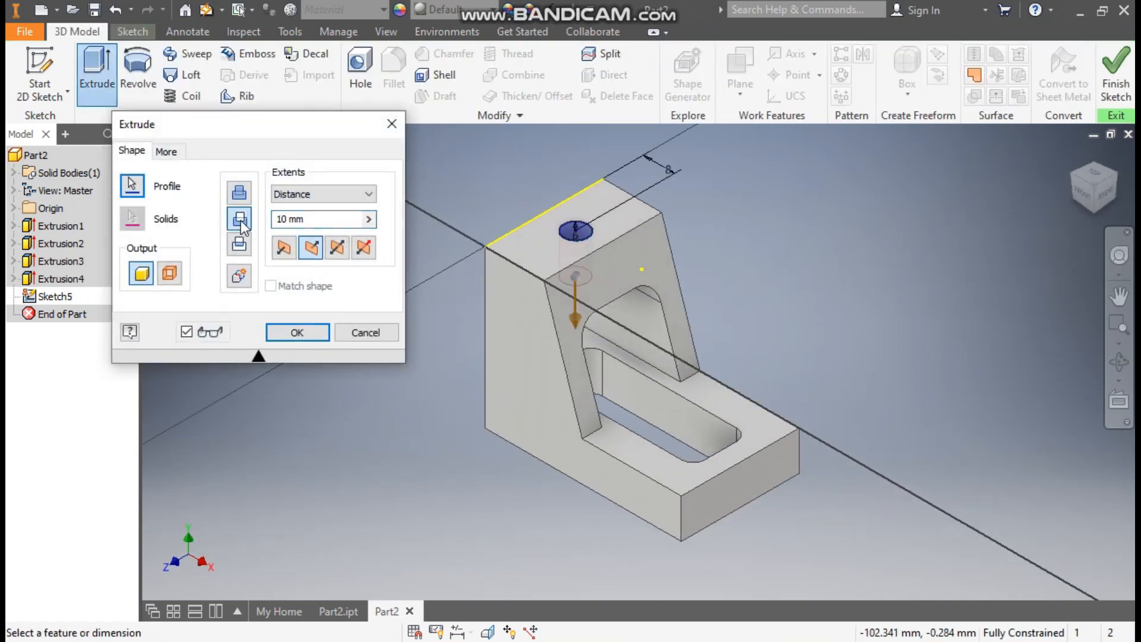
{"action": "left_click", "coordinate": [296, 194]}
{"action": "left_click", "coordinate": [297, 253]}
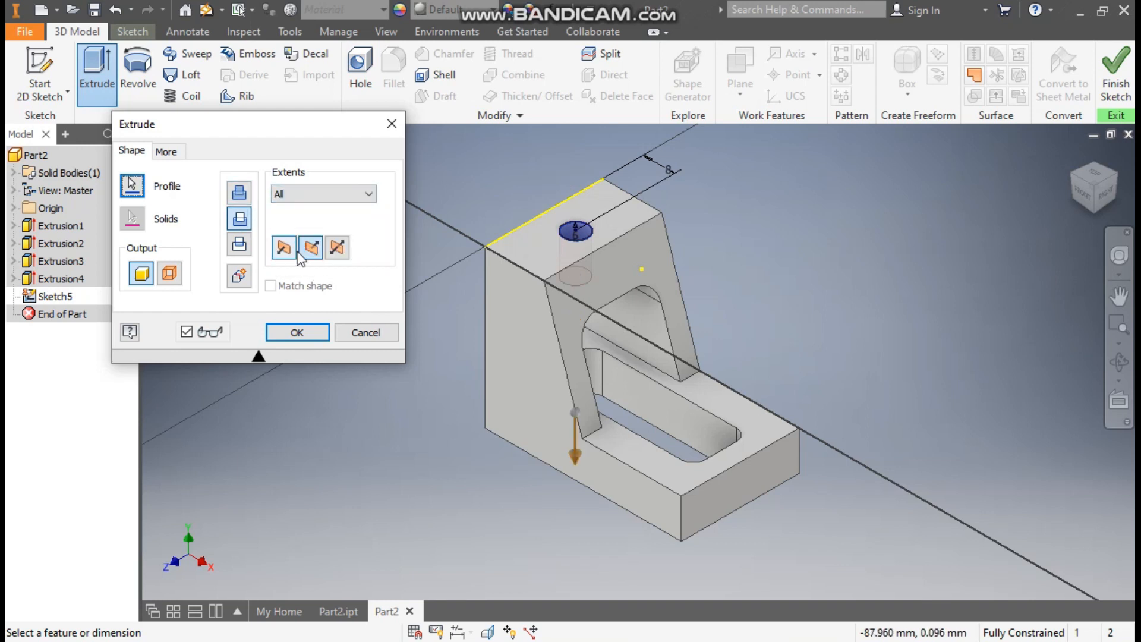
{"action": "middle_click_drag", "start_coordinate": [715, 351], "coordinate": [698, 351], "text": "shift"}
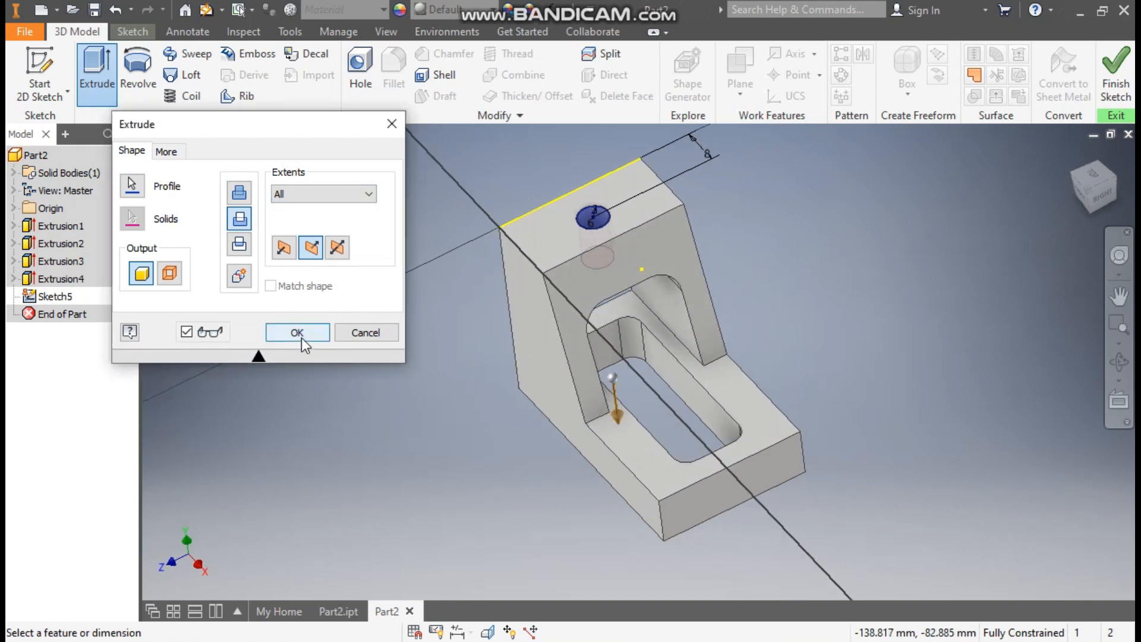
{"action": "left_click", "coordinate": [297, 332]}
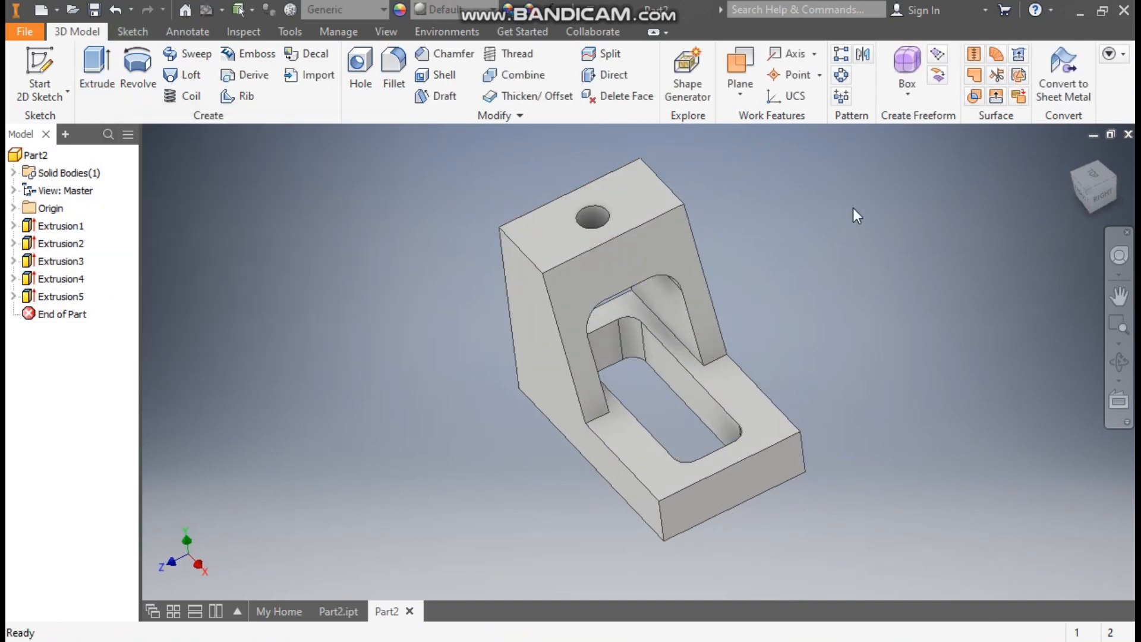
{"action": "left_click", "coordinate": [1073, 155]}
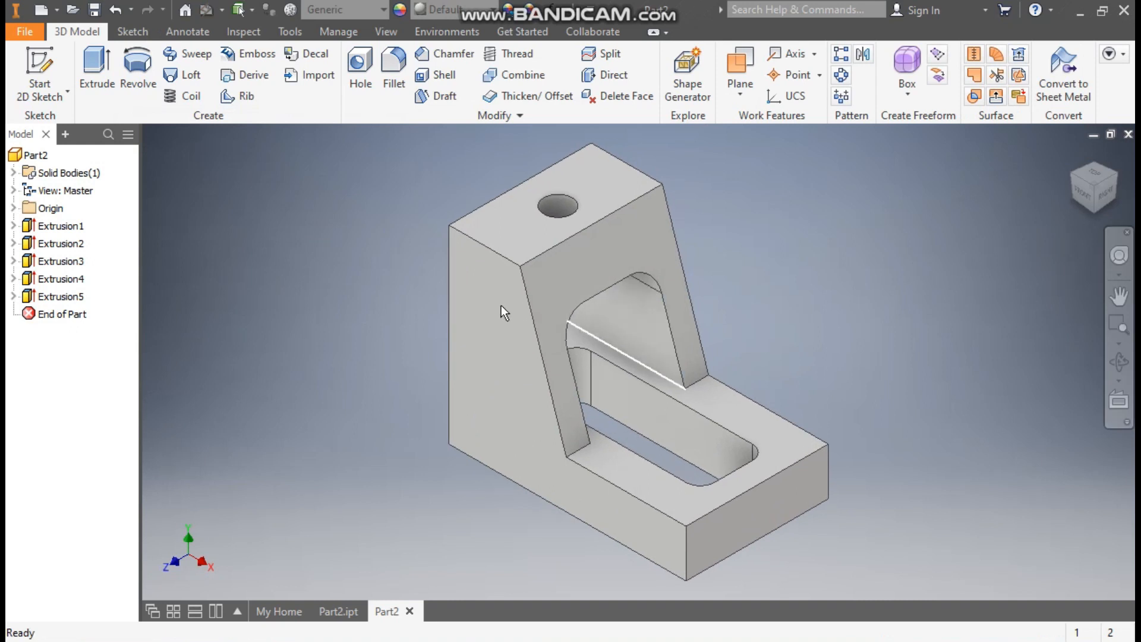
Fillet the base's two vertical front corners and the two edges where the sloped upright meets the base with a 3 mm radius.
{"action": "left_click", "coordinate": [394, 65]}
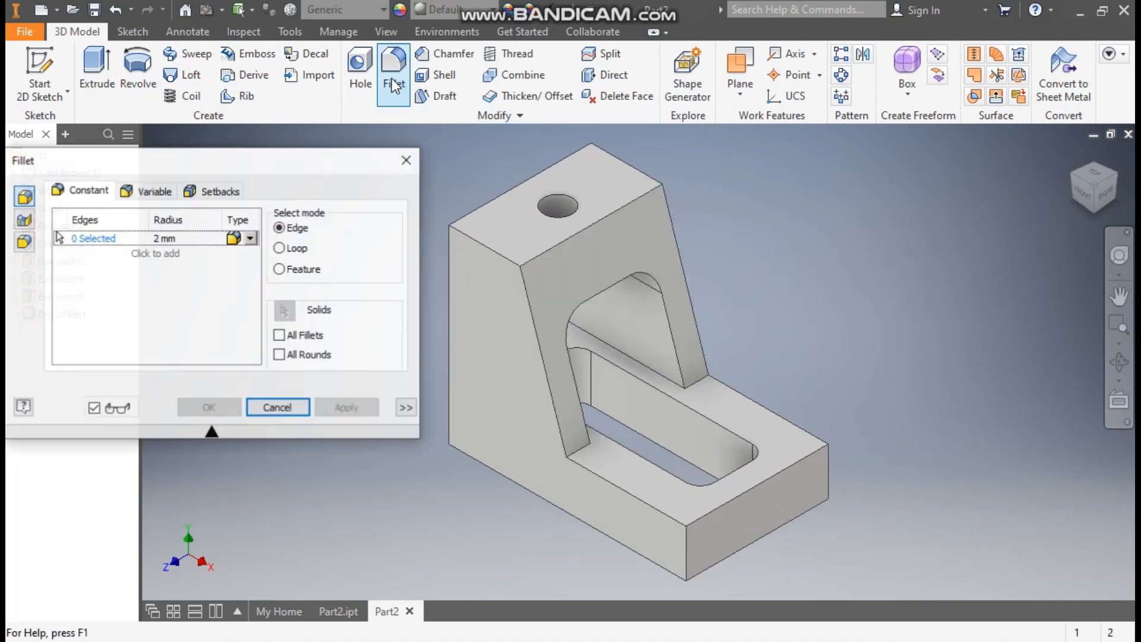
{"action": "left_click", "coordinate": [157, 239]}
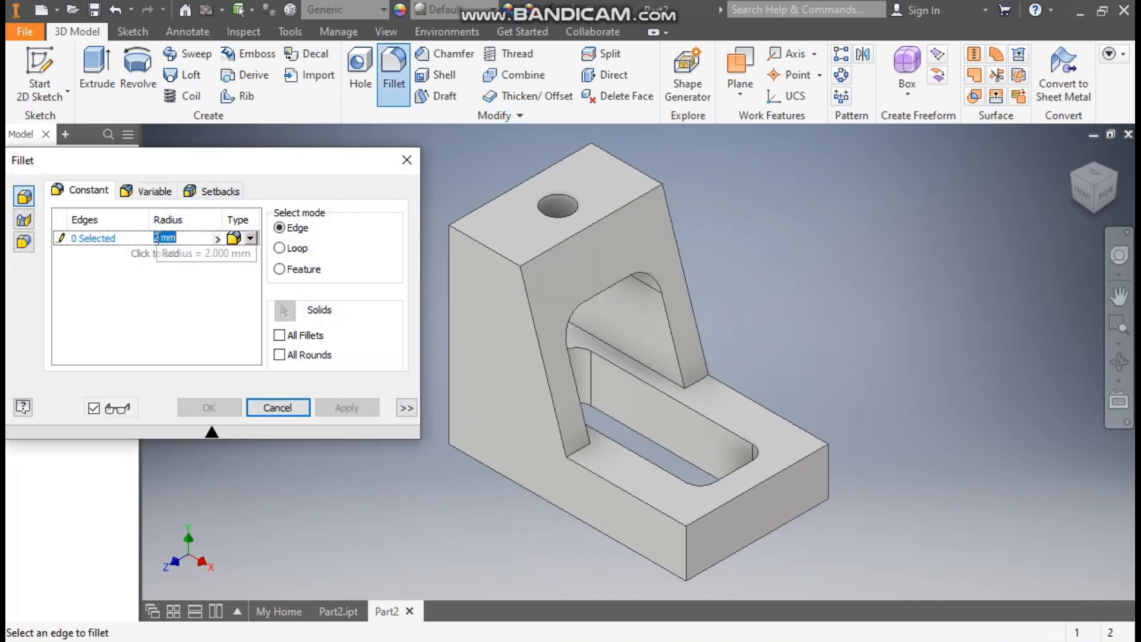
{"action": "type", "text": "3"}
{"action": "left_click", "coordinate": [105, 239]}
{"action": "left_click", "coordinate": [686, 543]}
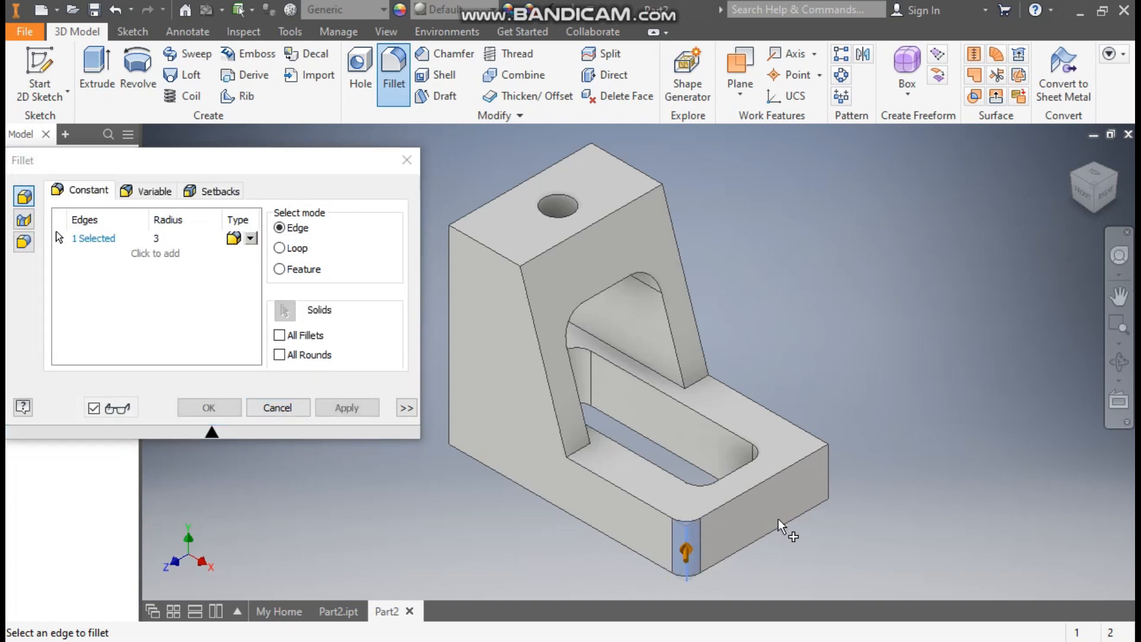
{"action": "left_click", "coordinate": [833, 478]}
{"action": "left_click", "coordinate": [587, 452]}
{"action": "left_click", "coordinate": [705, 383]}
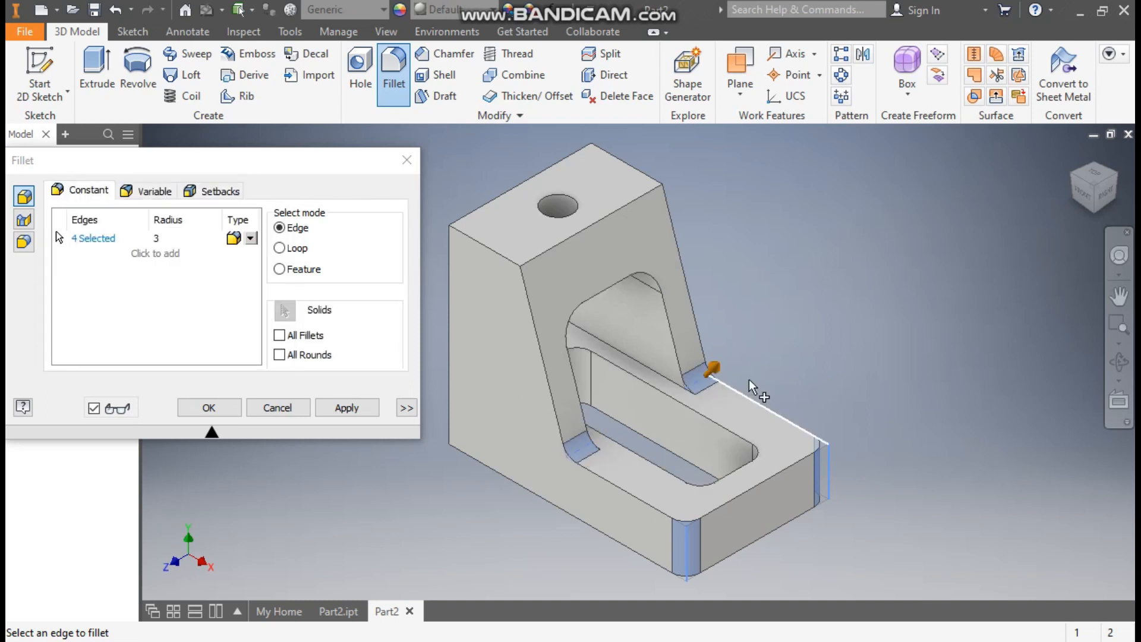
{"action": "left_click", "coordinate": [208, 408]}
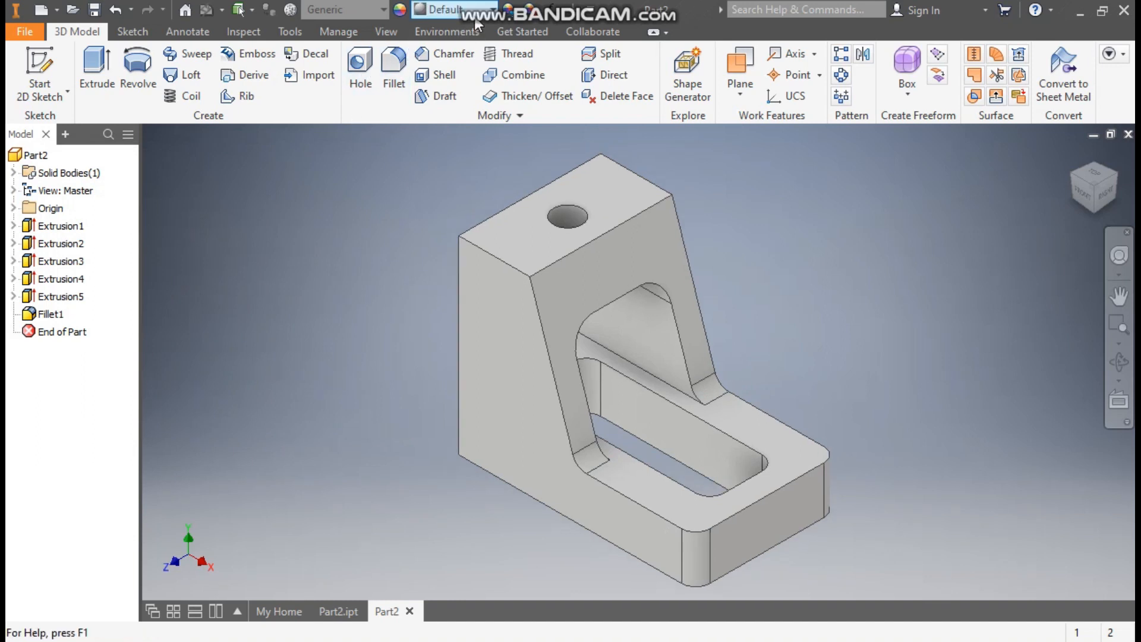
Change the whole part's appearance to Canary from the Inventor Material Library.
{"action": "left_click", "coordinate": [448, 10]}
{"action": "scroll", "coordinate": [522, 176], "scroll_direction": "up", "scroll_amount": 2}
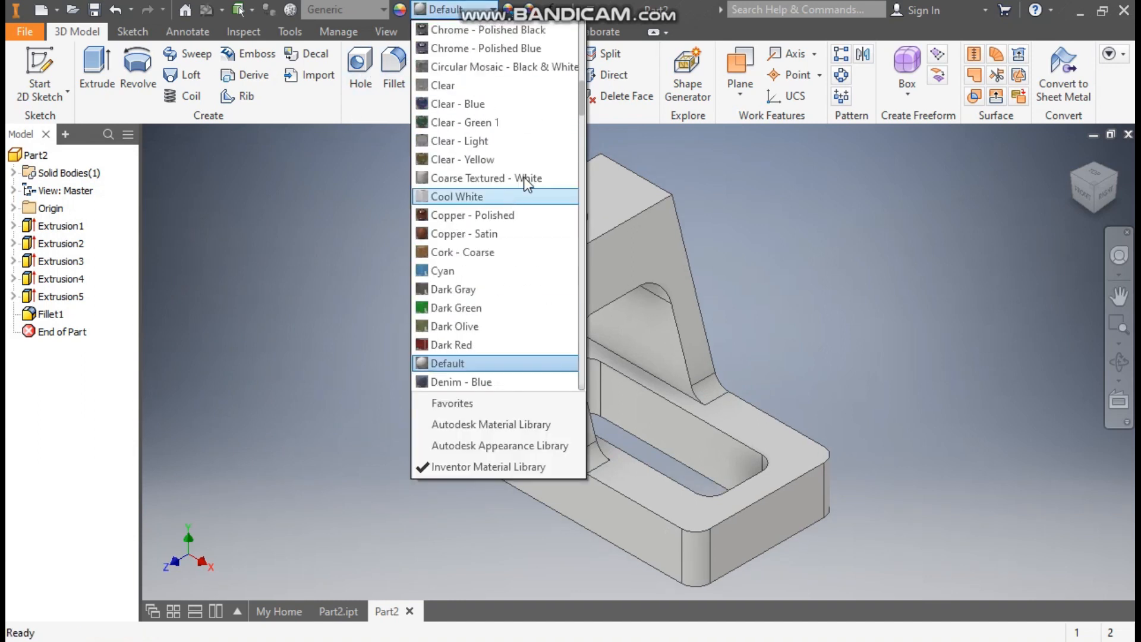
{"action": "scroll", "coordinate": [518, 259], "scroll_direction": "up", "scroll_amount": 3}
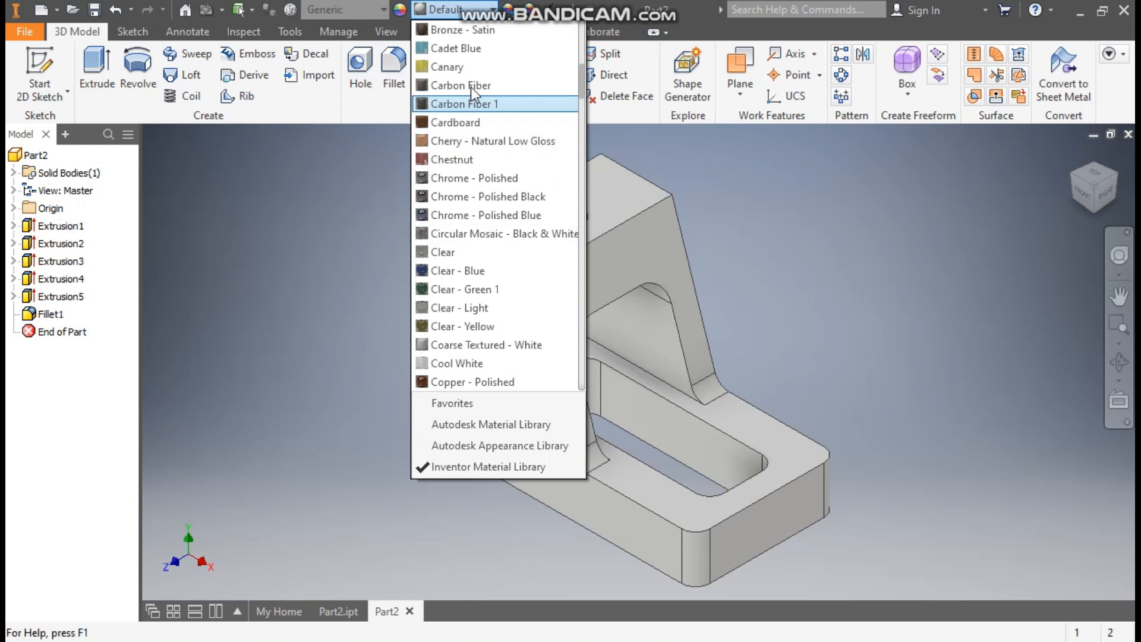
{"action": "left_click", "coordinate": [455, 66]}
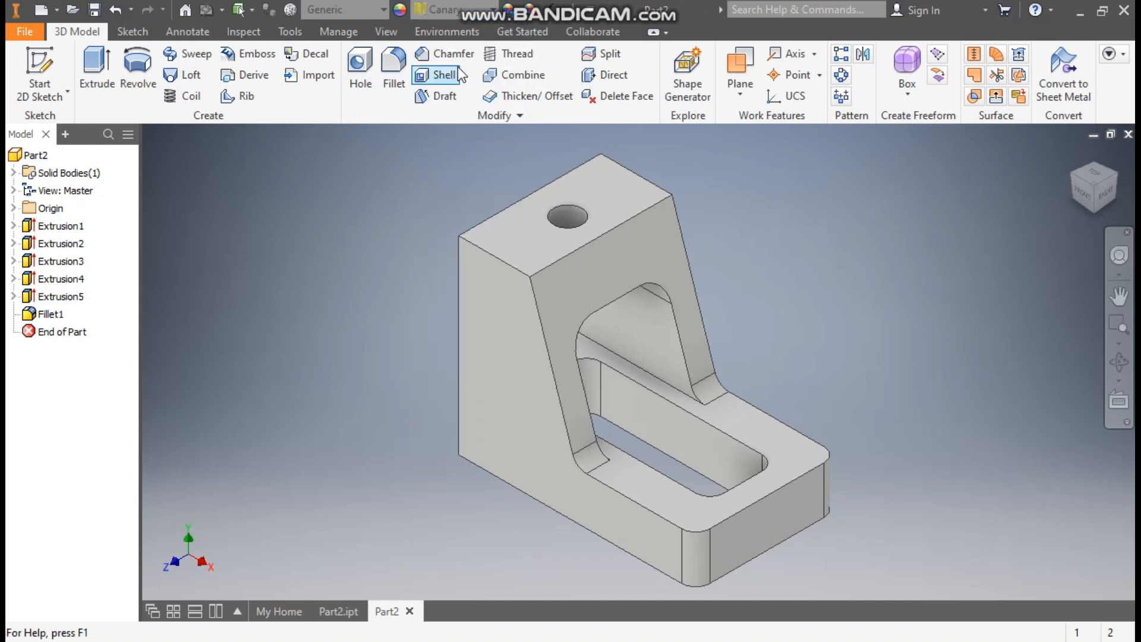
{"action": "middle_click_drag", "start_coordinate": [857, 399], "coordinate": [830, 392]}
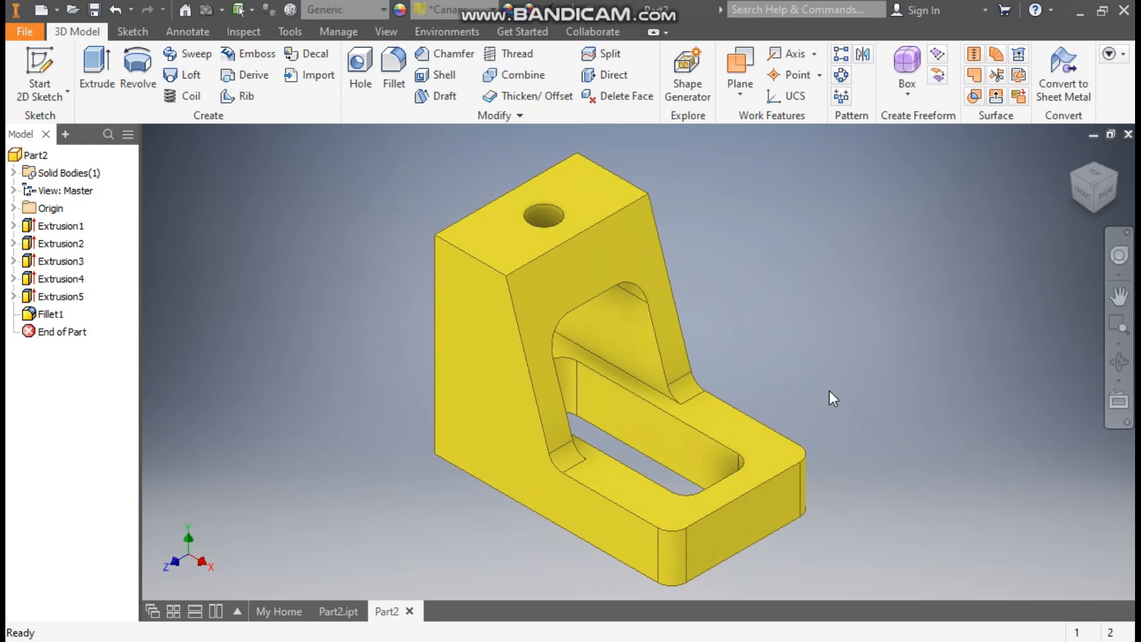